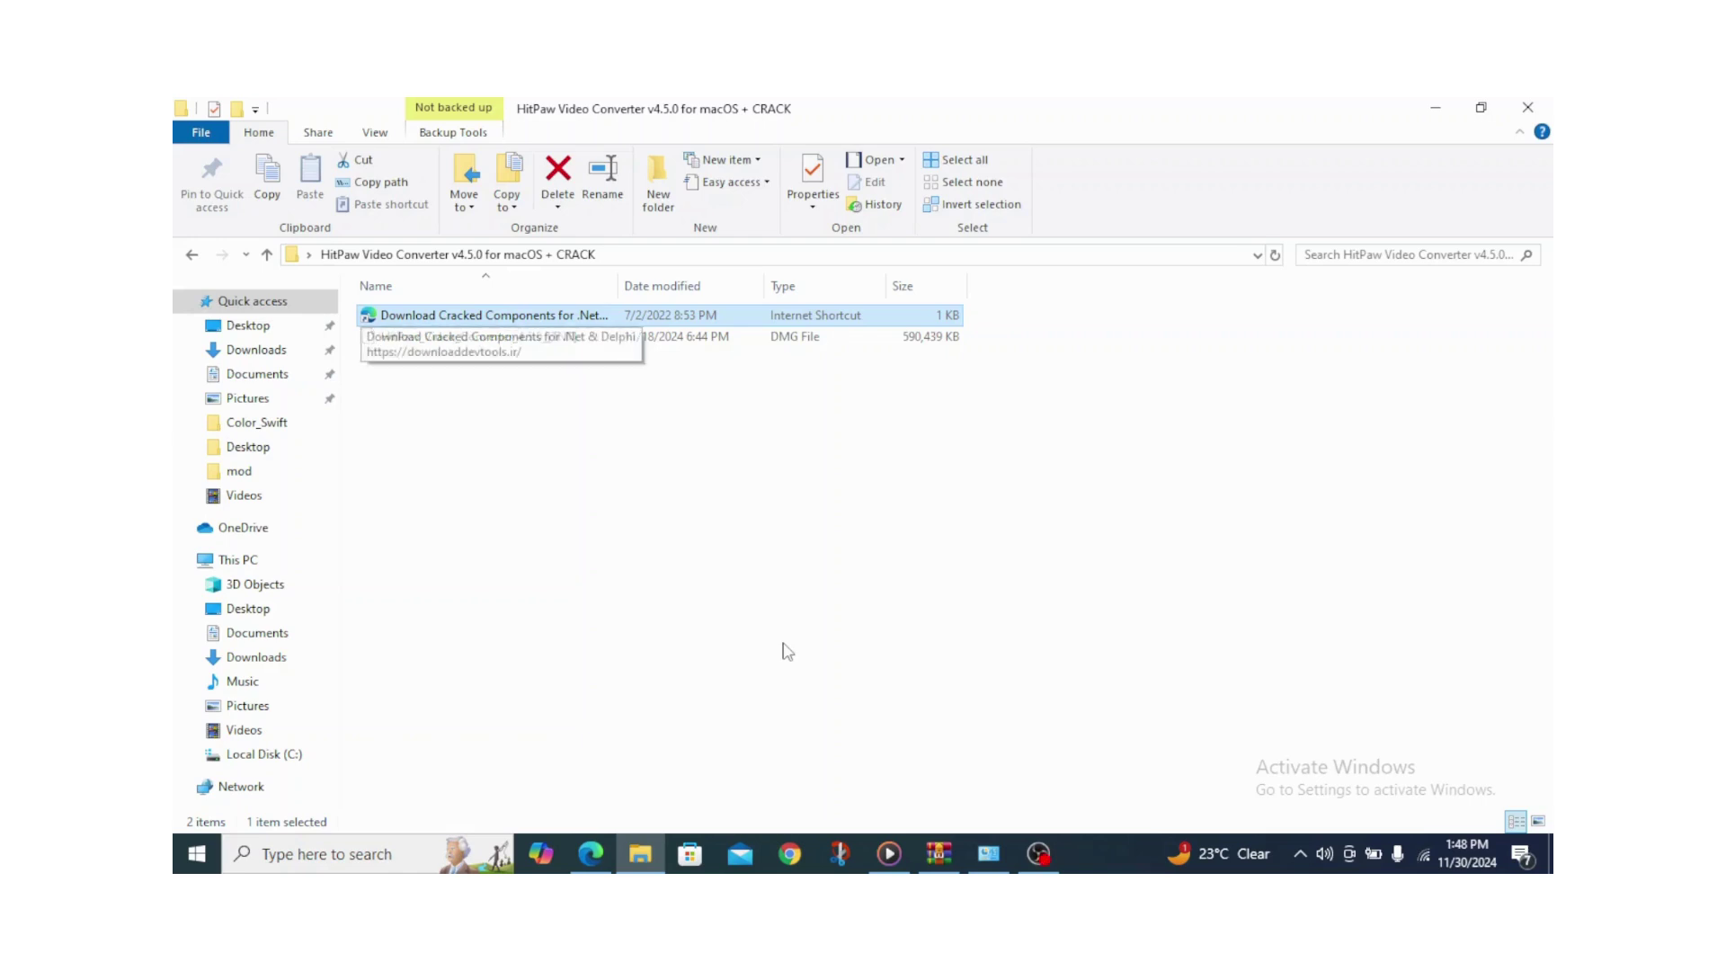
# Clear the current selection and select the HitPaw_Video_Converter_4.5.0_[TNT] DMG file.
pyautogui.click(787, 652)
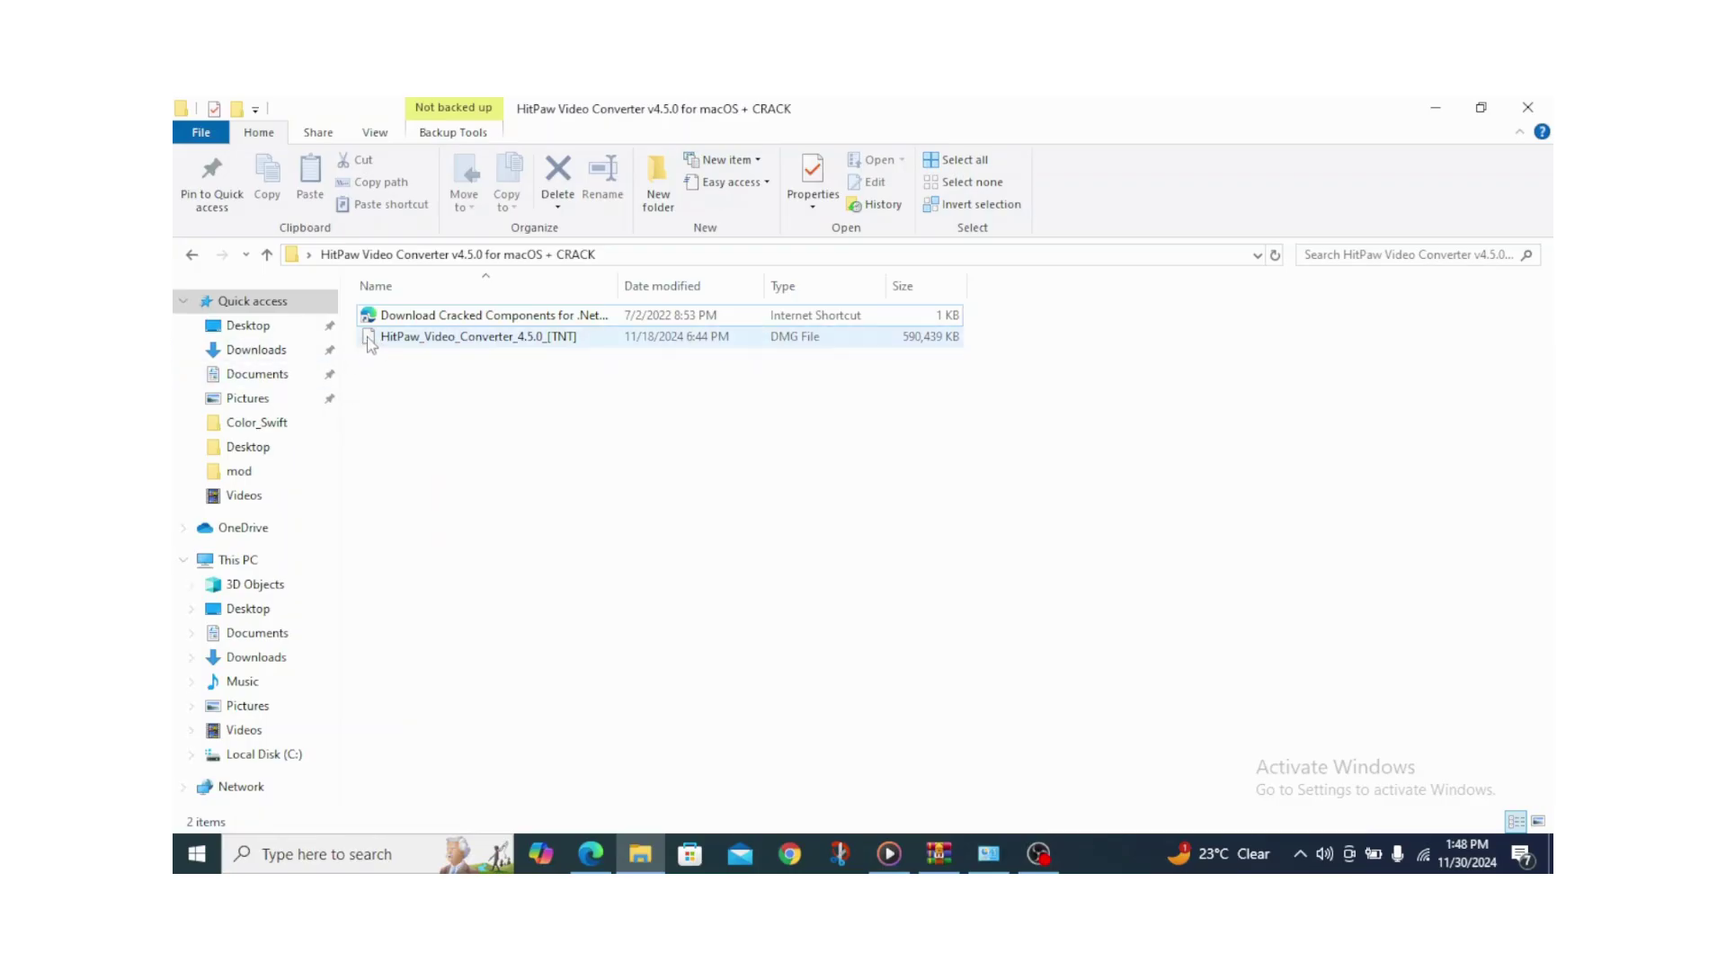
pyautogui.click(492, 340)
# Try opening the DMG and browse the full 'More apps' list offered for .dmg files.
pyautogui.rightClick(491, 338)
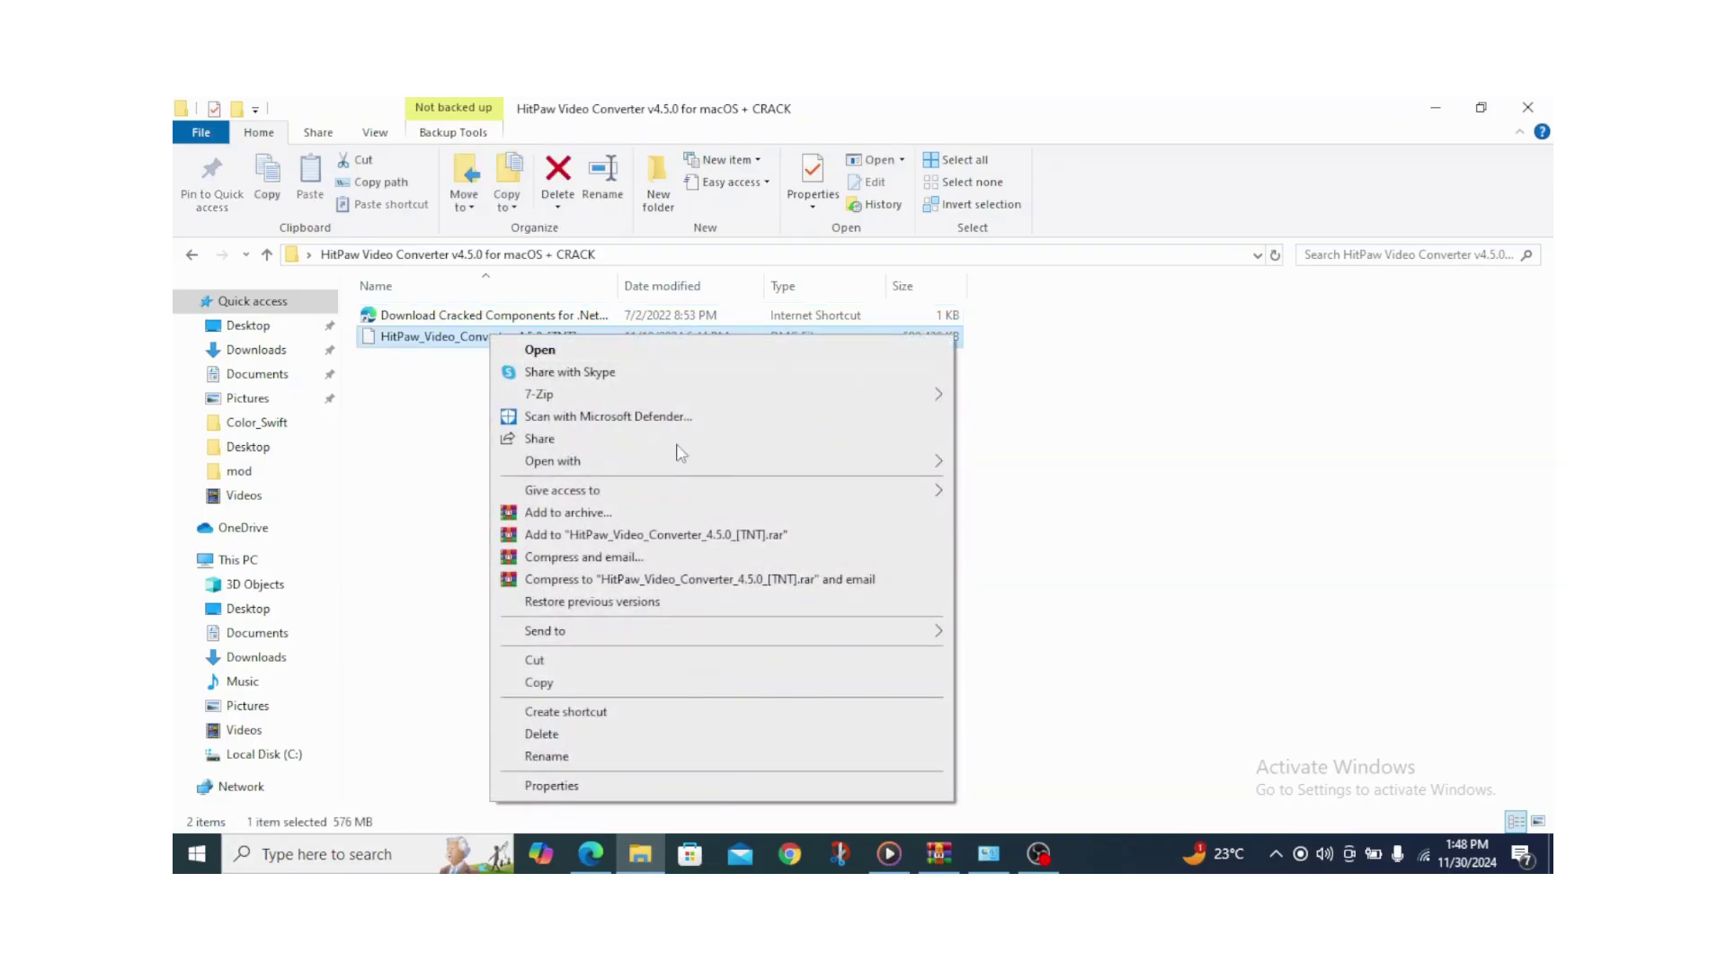
pyautogui.click(575, 349)
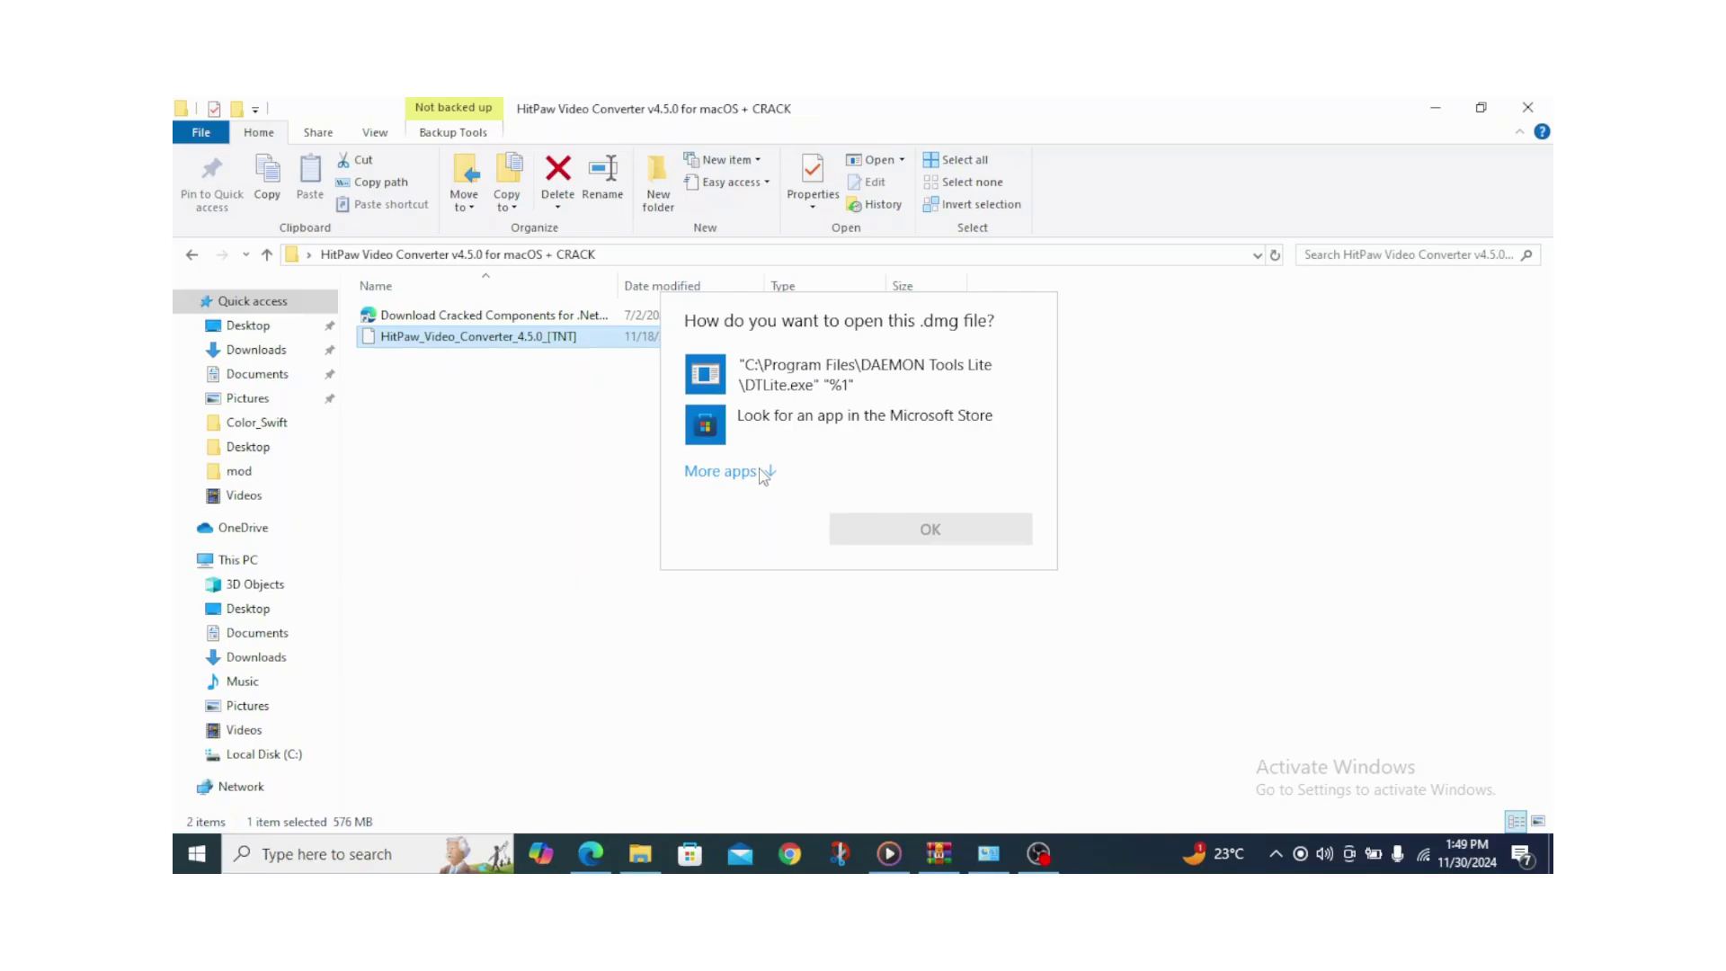
pyautogui.click(762, 473)
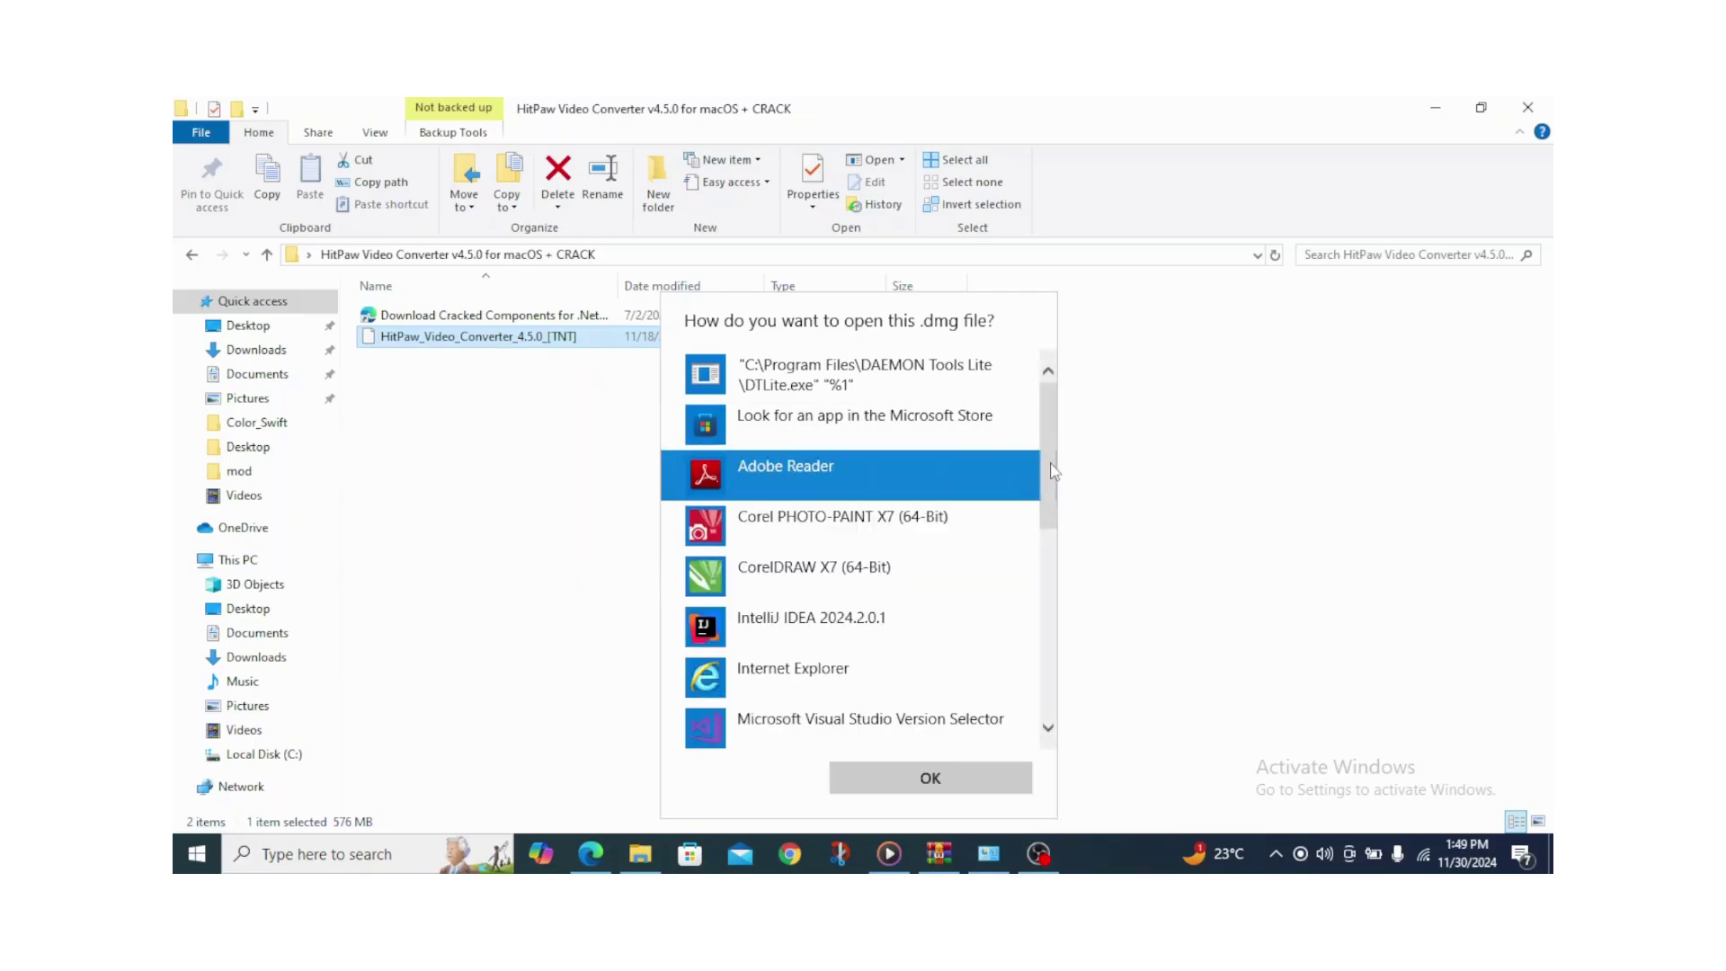
pyautogui.moveTo(1054, 469)
pyautogui.mouseDown()
pyautogui.moveTo(1034, 649)
pyautogui.moveTo(1042, 445)
pyautogui.moveTo(1015, 665)
pyautogui.mouseUp()
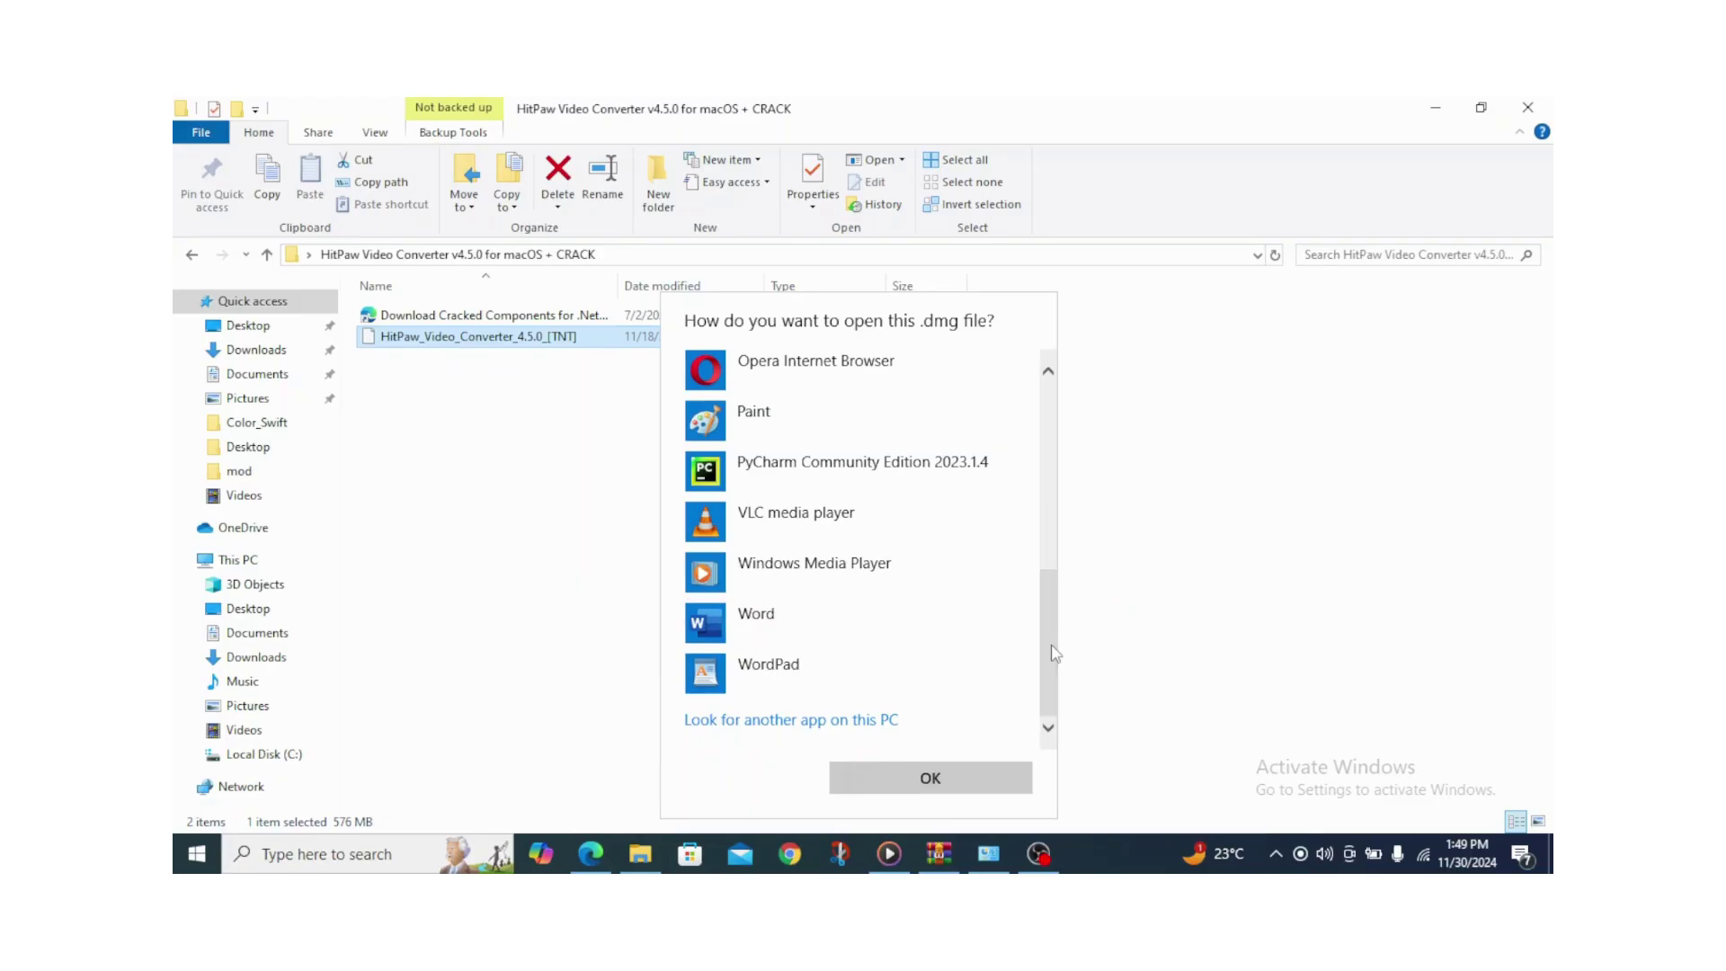
pyautogui.moveTo(1048, 653); pyautogui.dragTo(1059, 441)
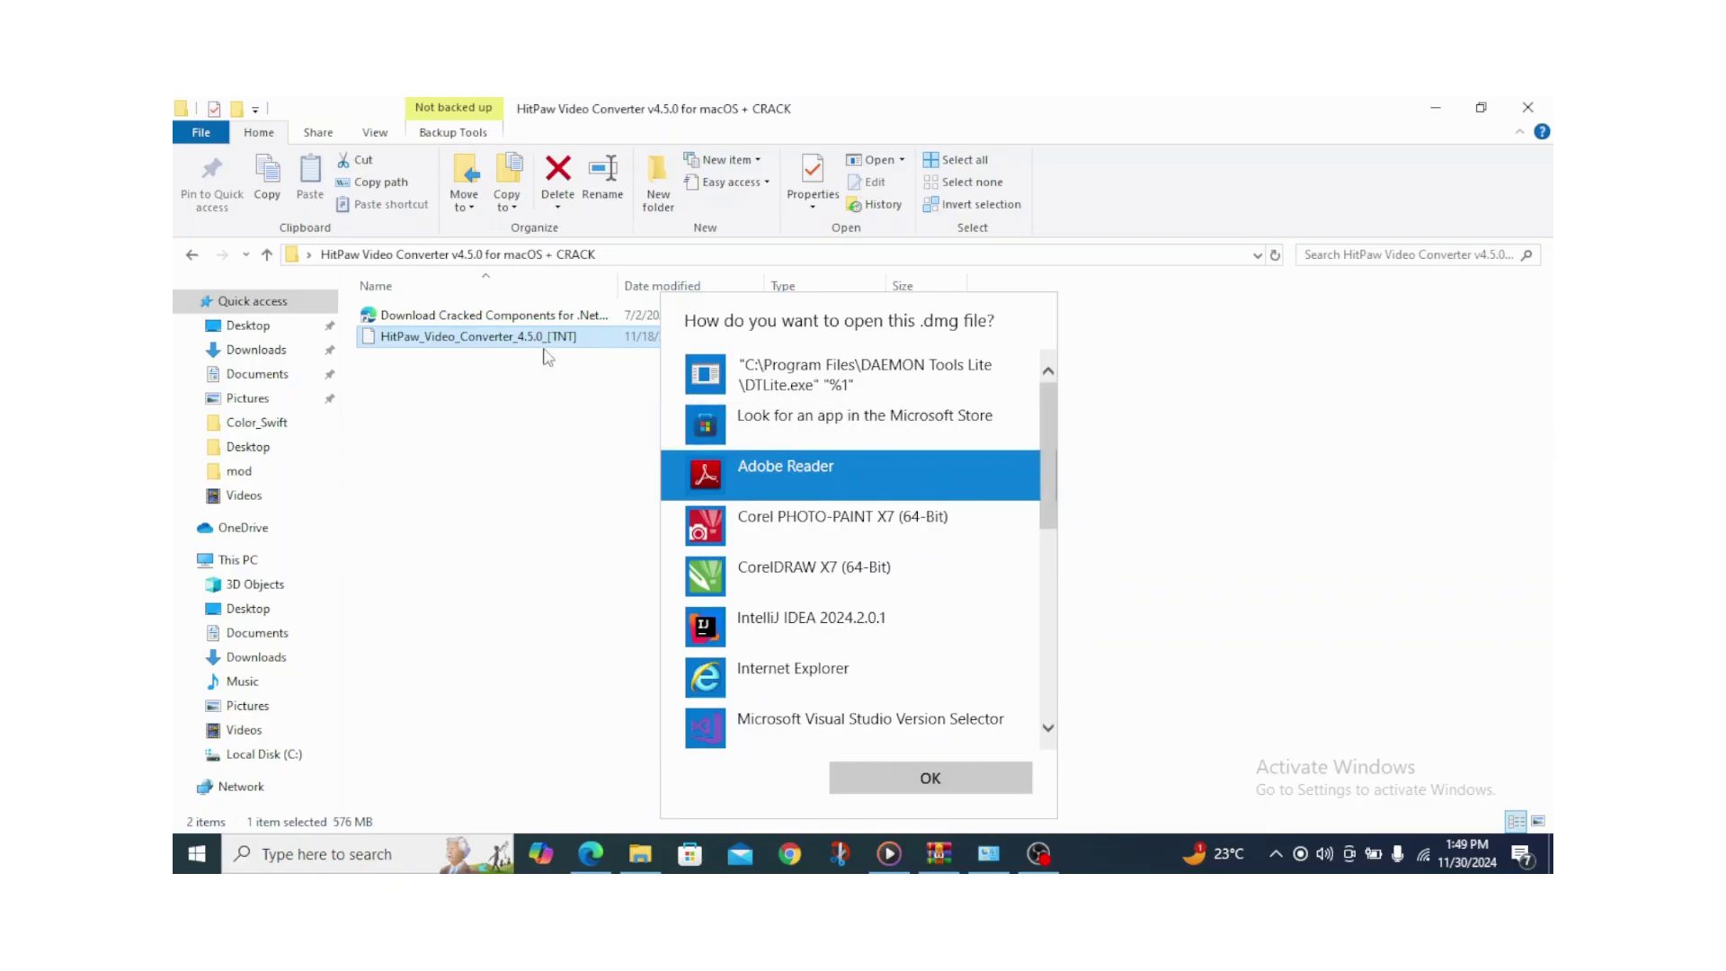
# Dismiss the open-with prompt and search the web in Edge for '7 zip for pc'.
pyautogui.click(573, 420)
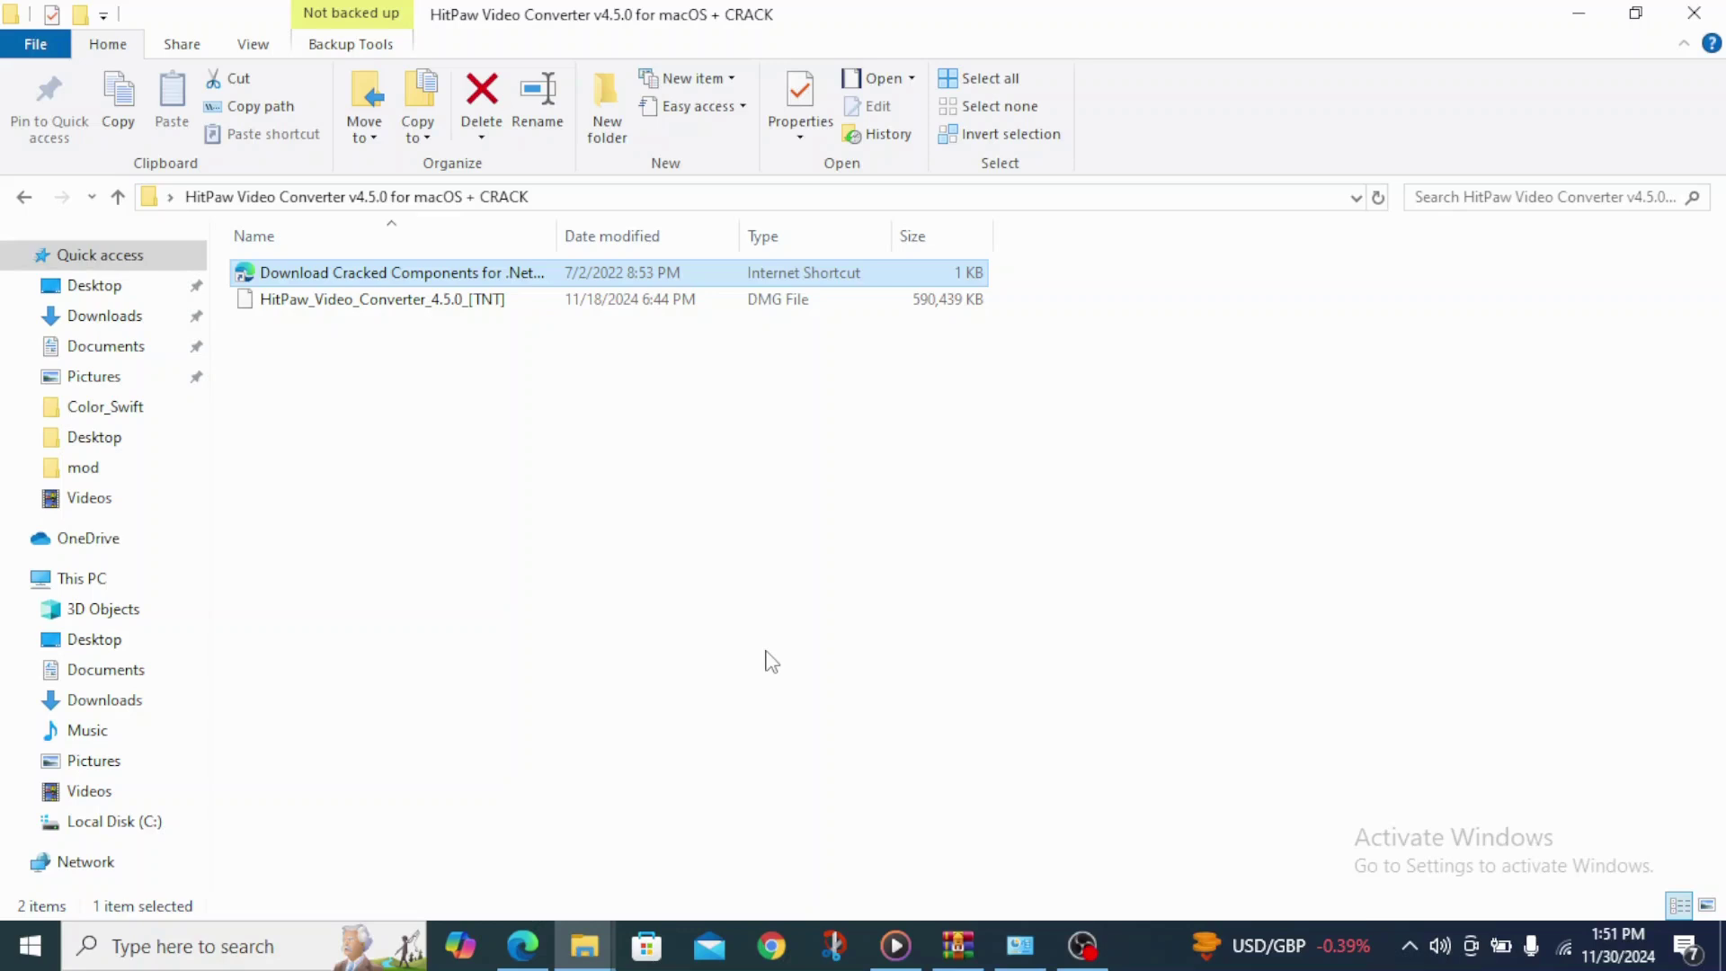
pyautogui.click(773, 659)
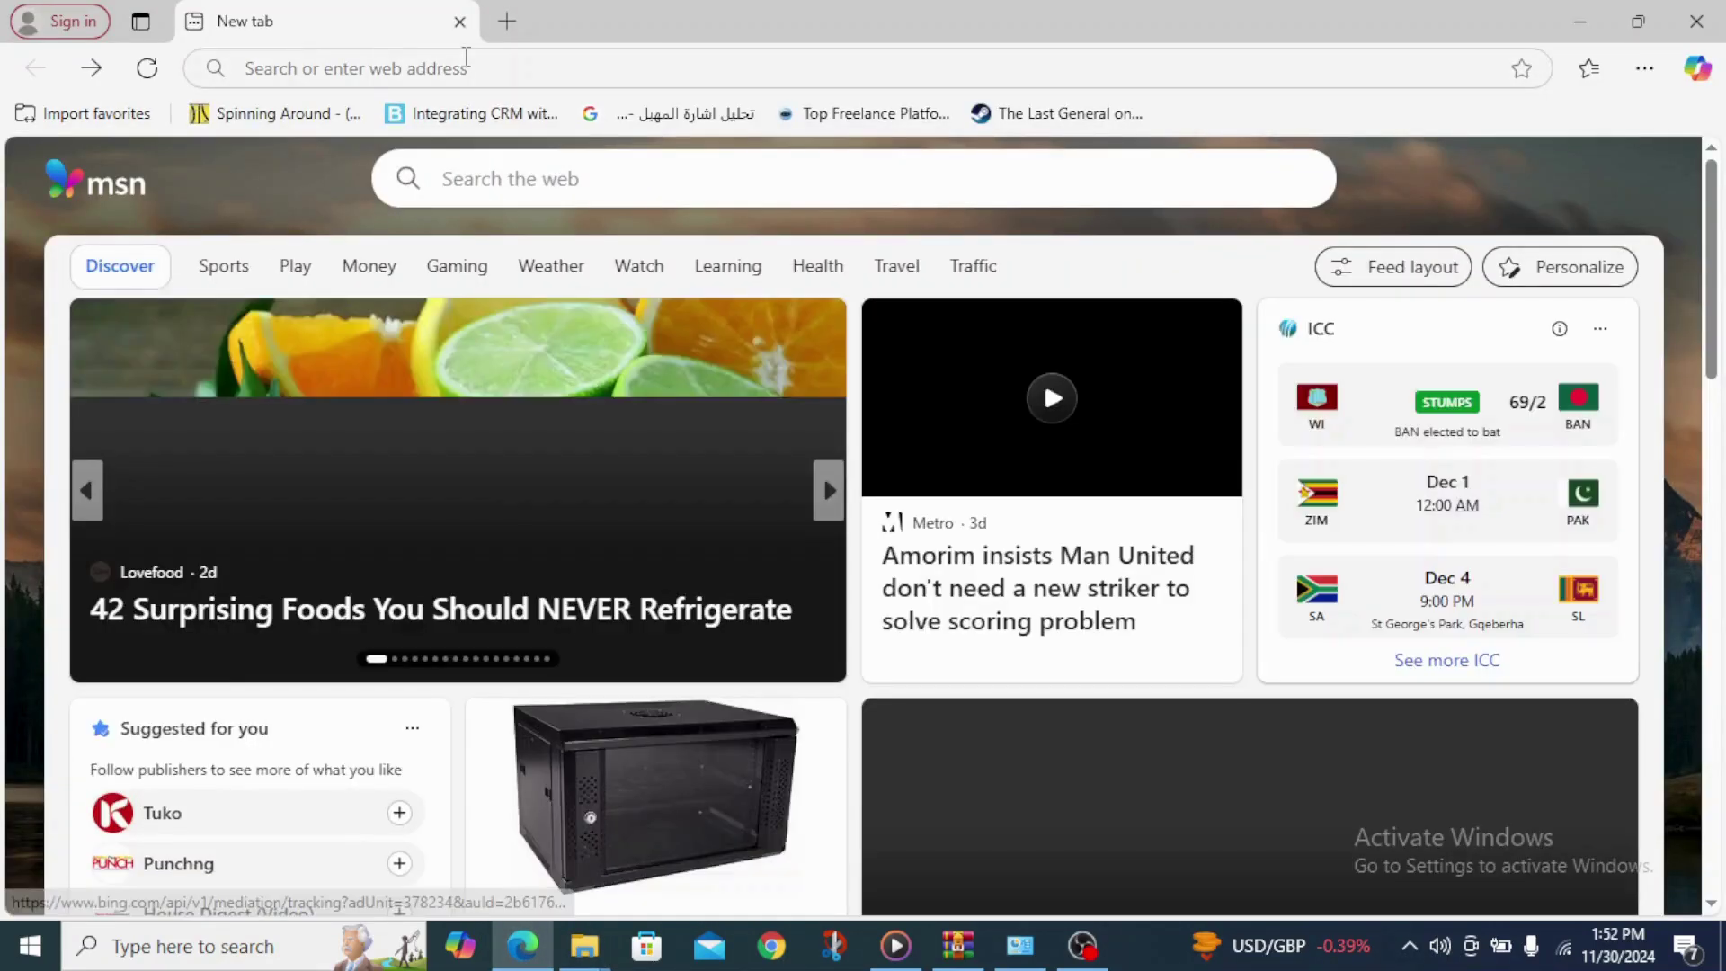
pyautogui.click(467, 59)
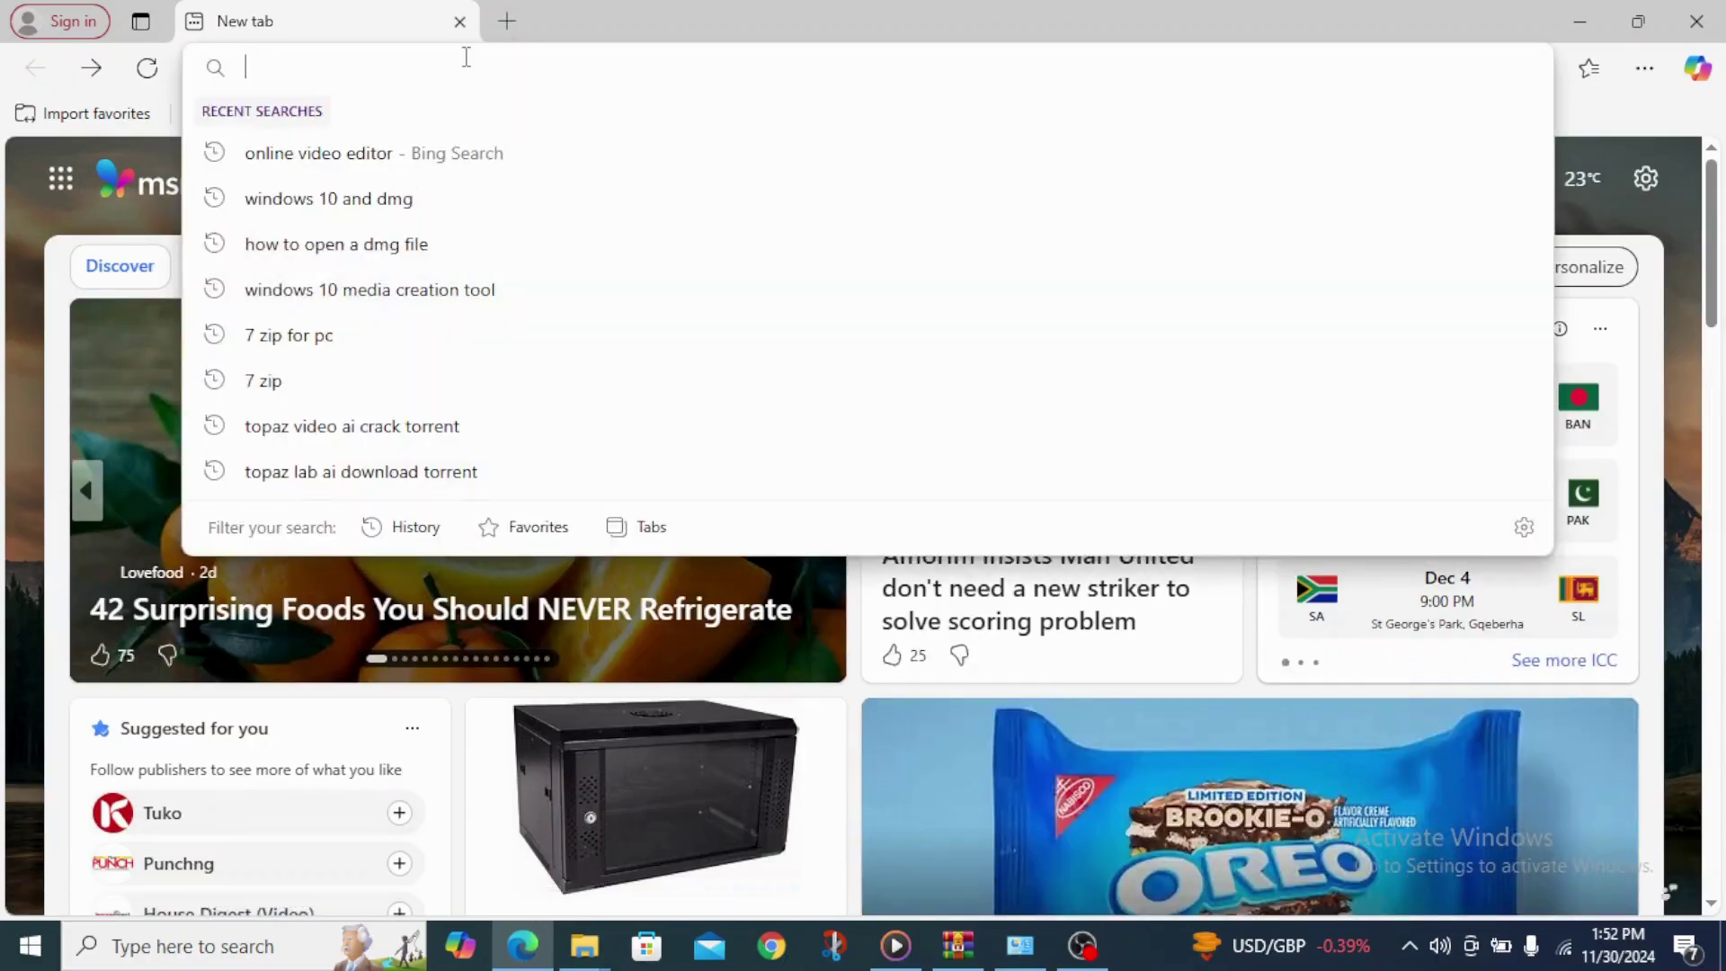
pyautogui.write('7')
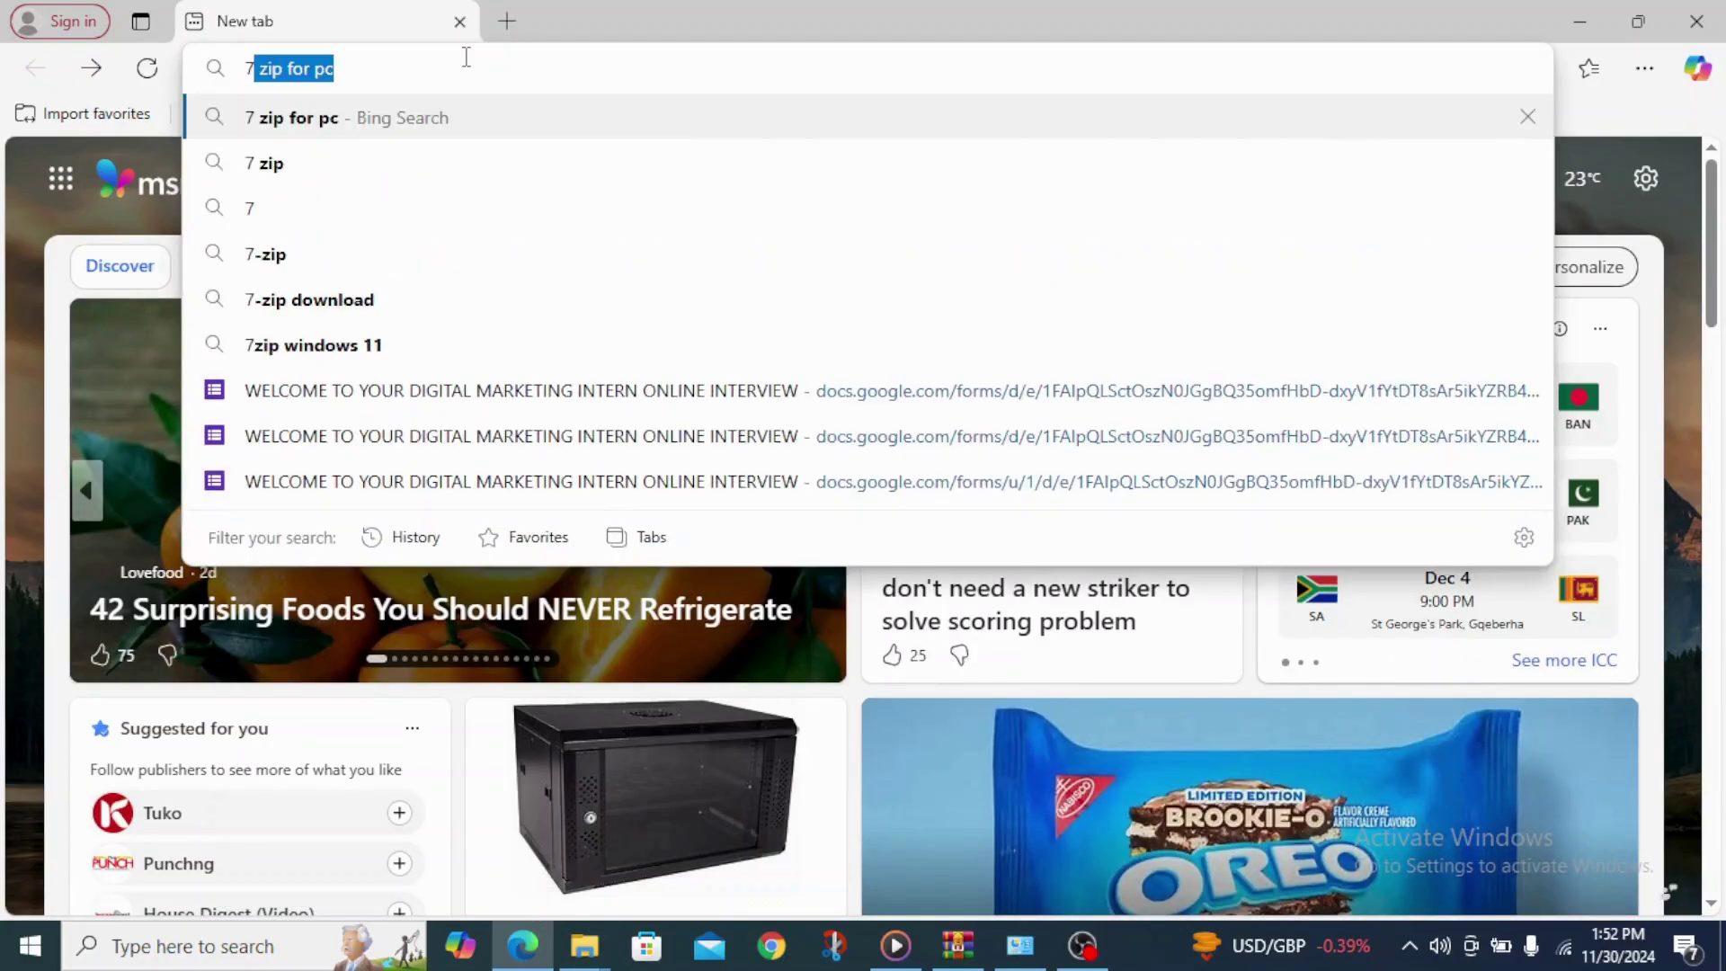
pyautogui.write(' zip ')
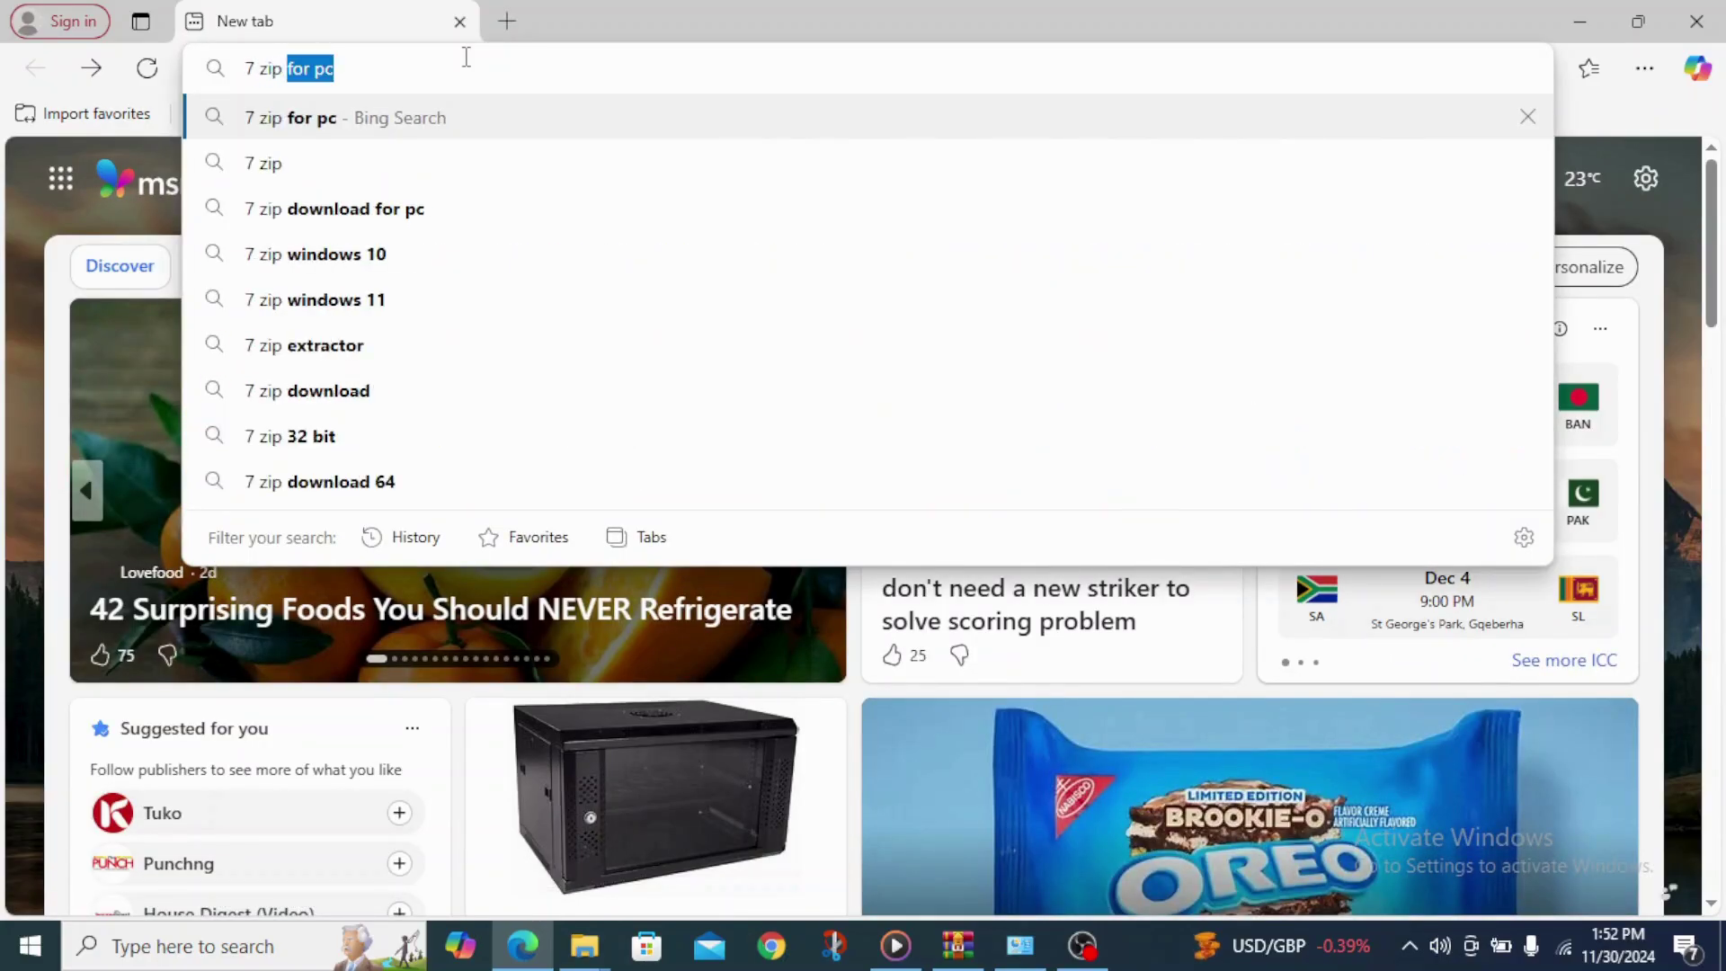
pyautogui.write('for pc')
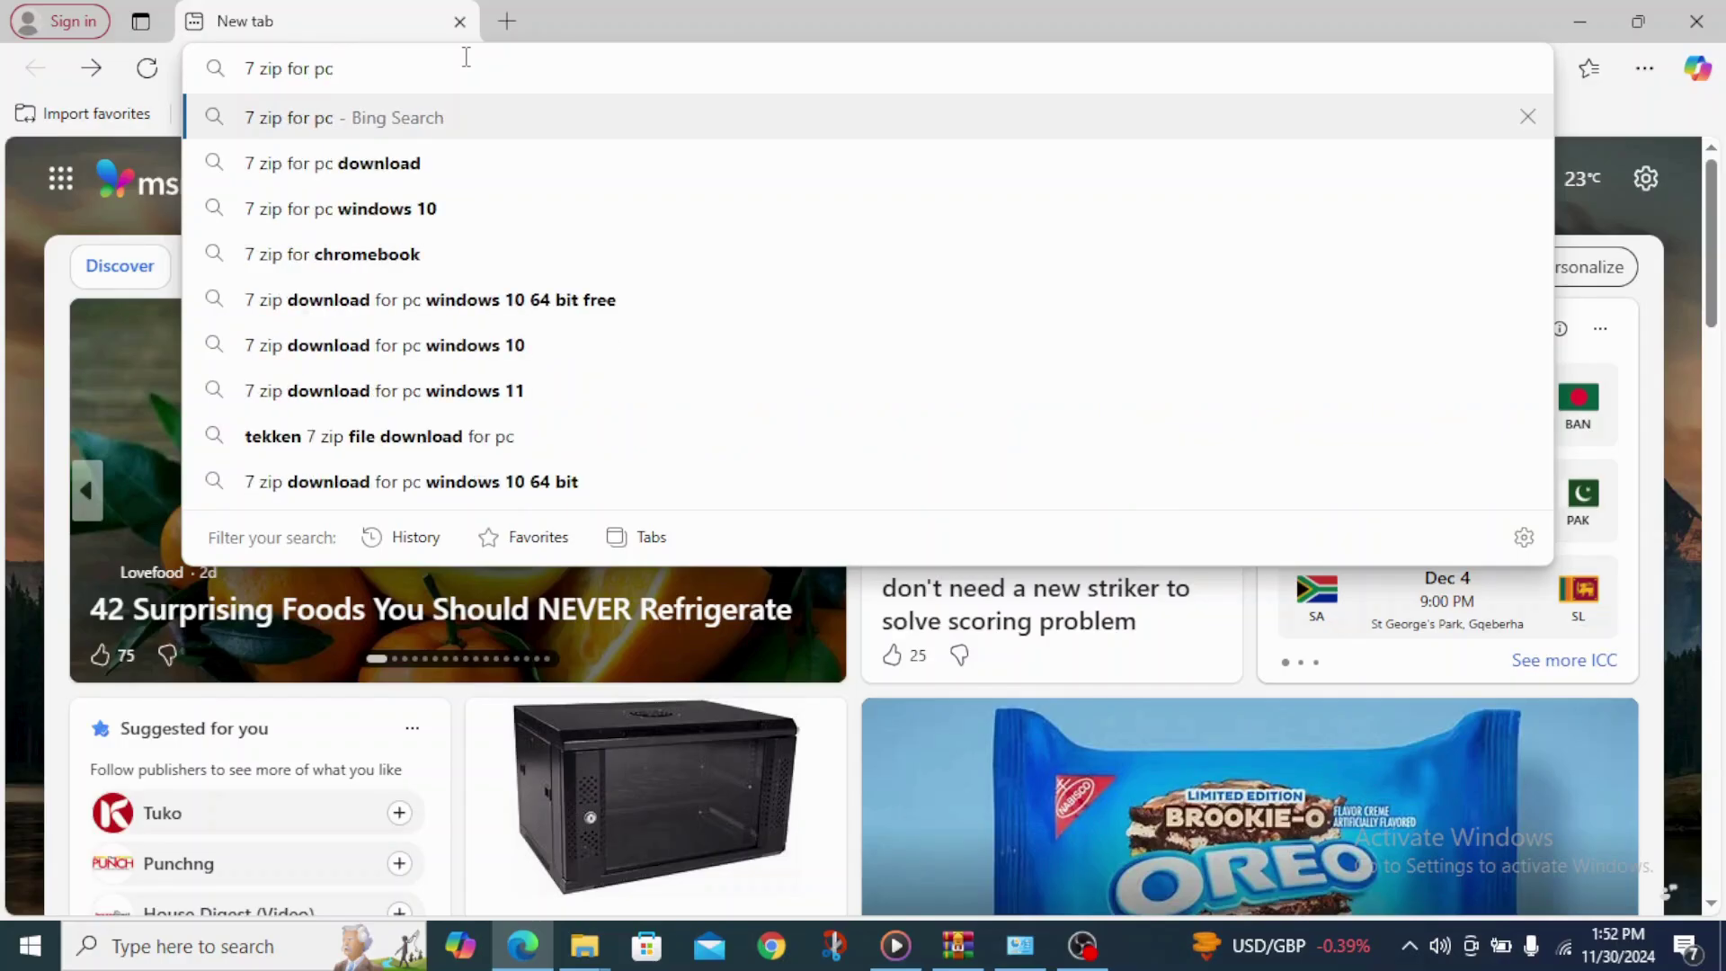
pyautogui.press('Return')
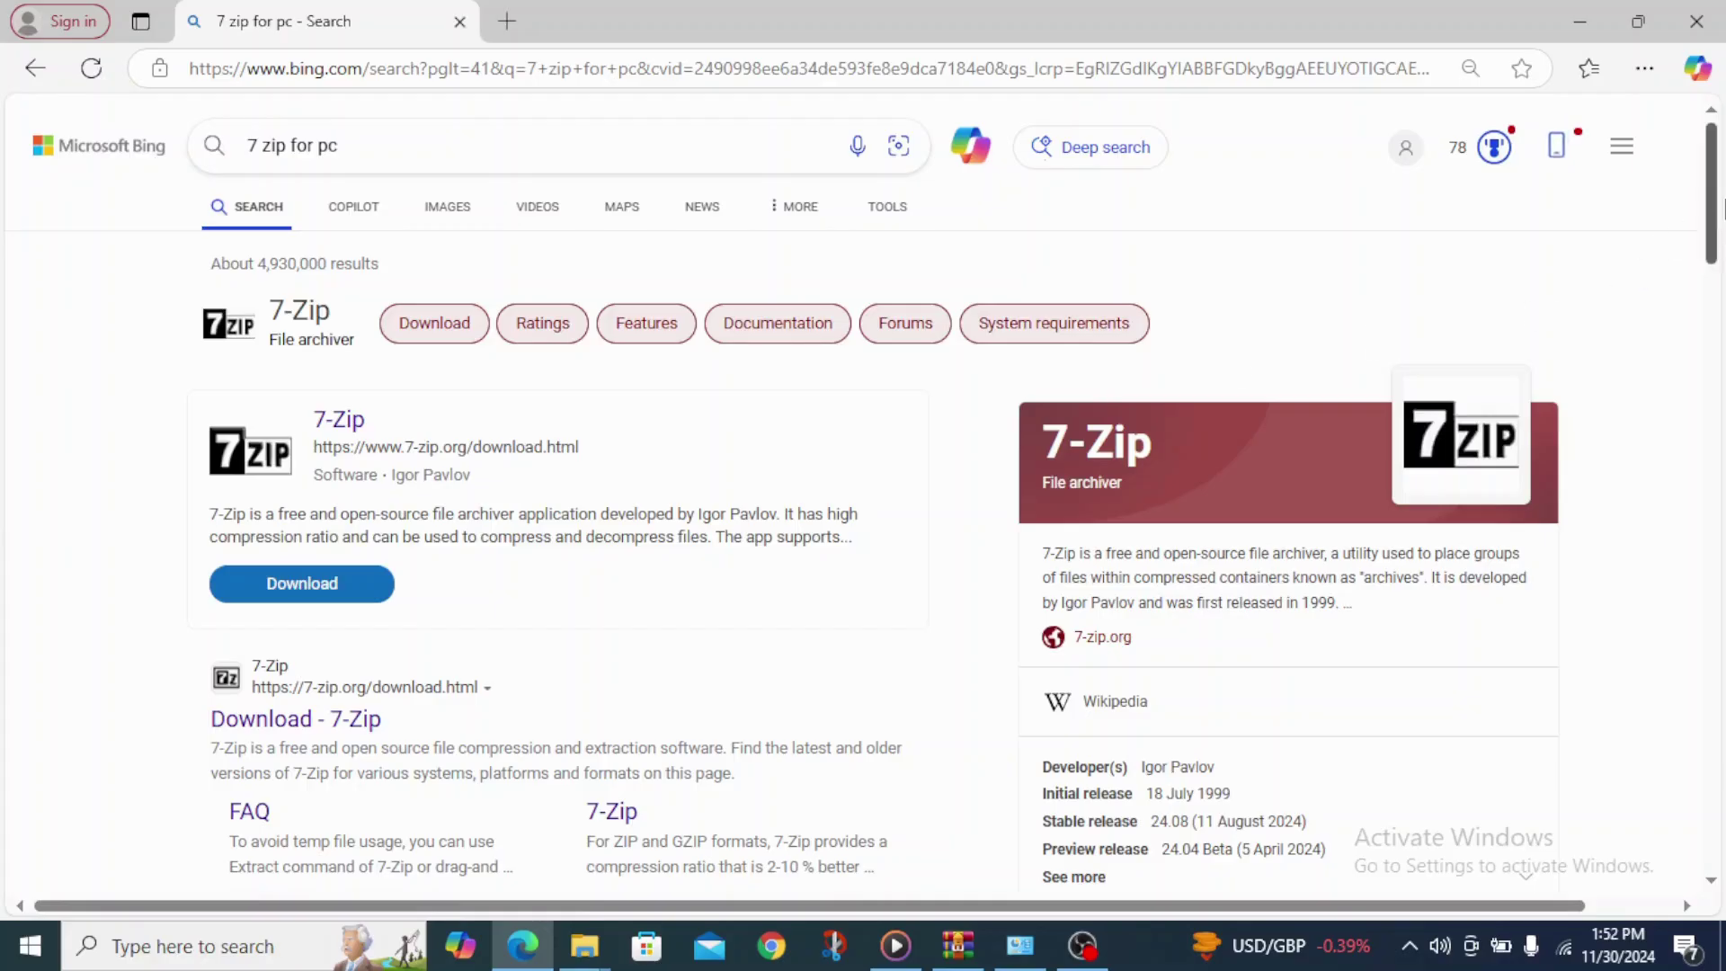
# Return to the Bing results and open the 7-zip.org download page for 7-Zip 24.09.
pyautogui.moveTo(1712, 213)
pyautogui.mouseDown()
pyautogui.moveTo(1713, 244)
pyautogui.moveTo(1715, 229)
pyautogui.mouseUp()
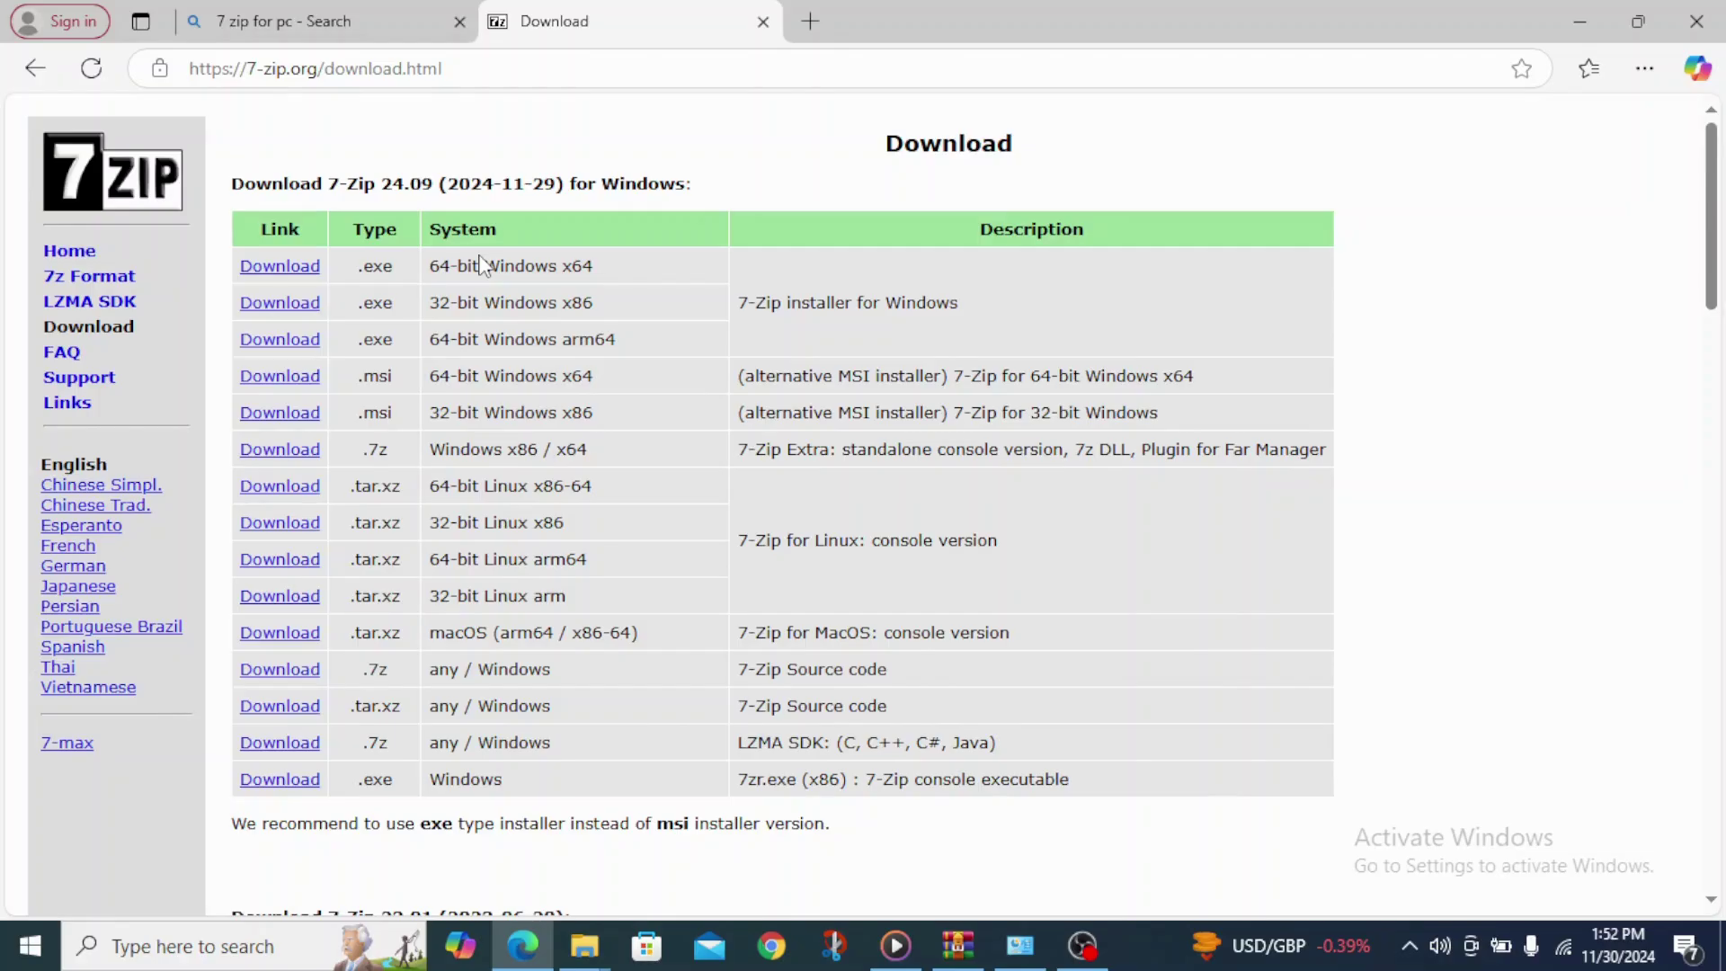
pyautogui.click(395, 20)
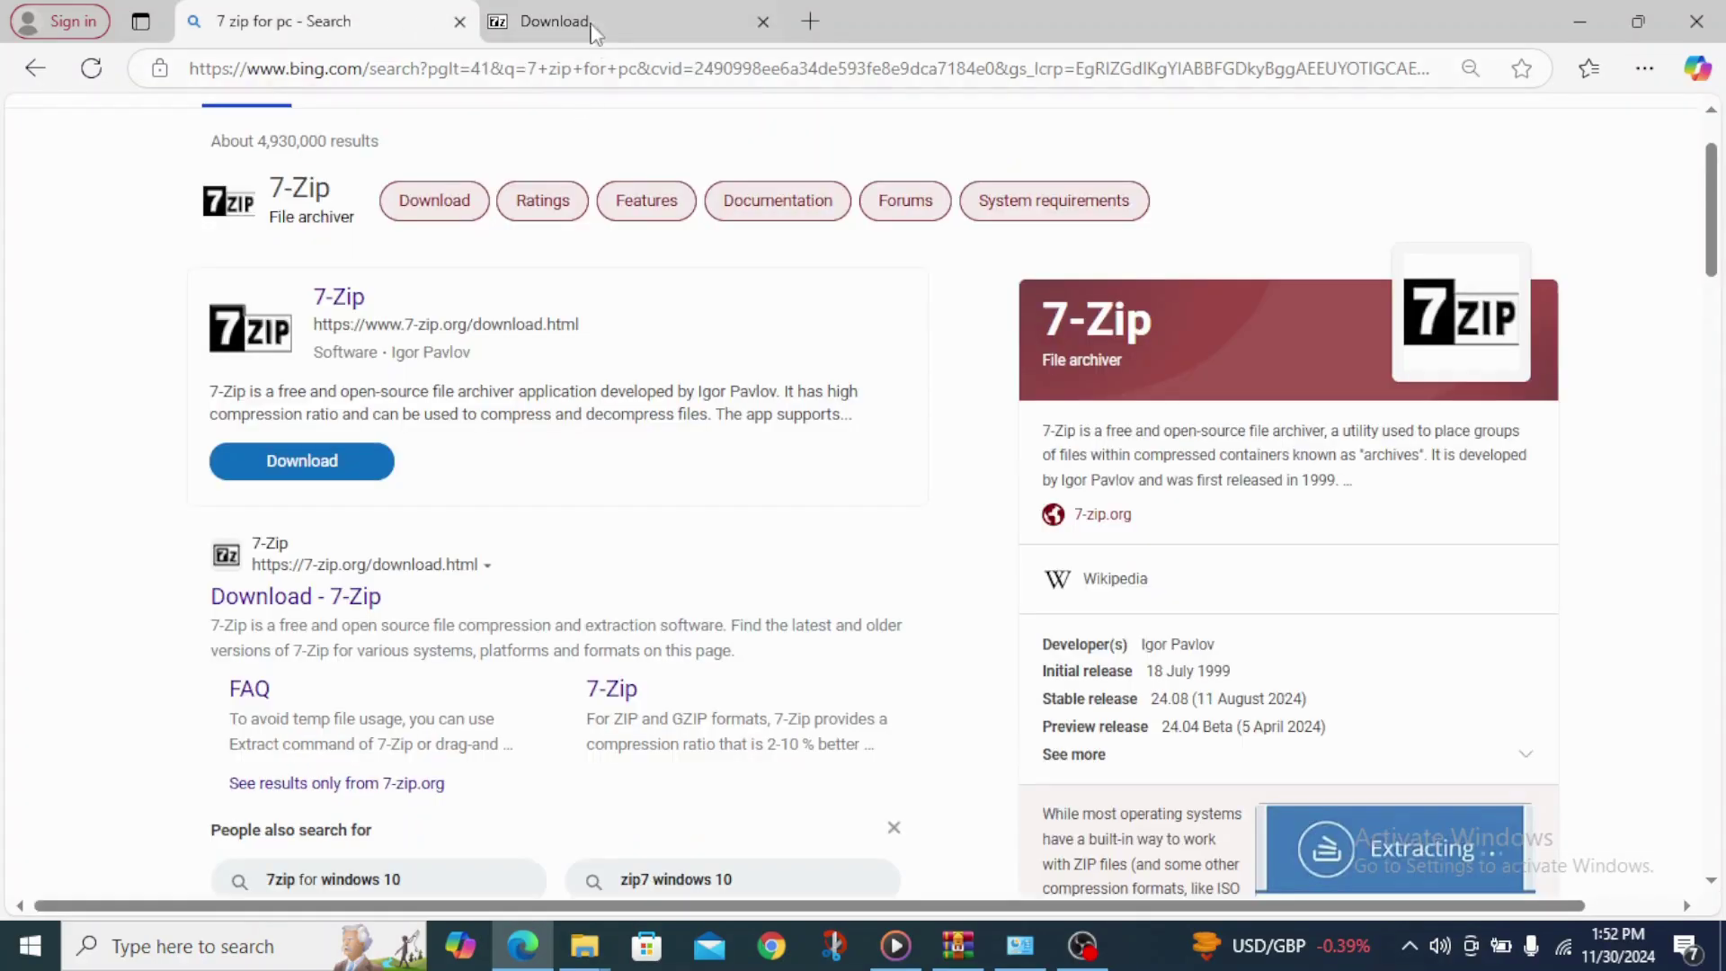
pyautogui.click(370, 311)
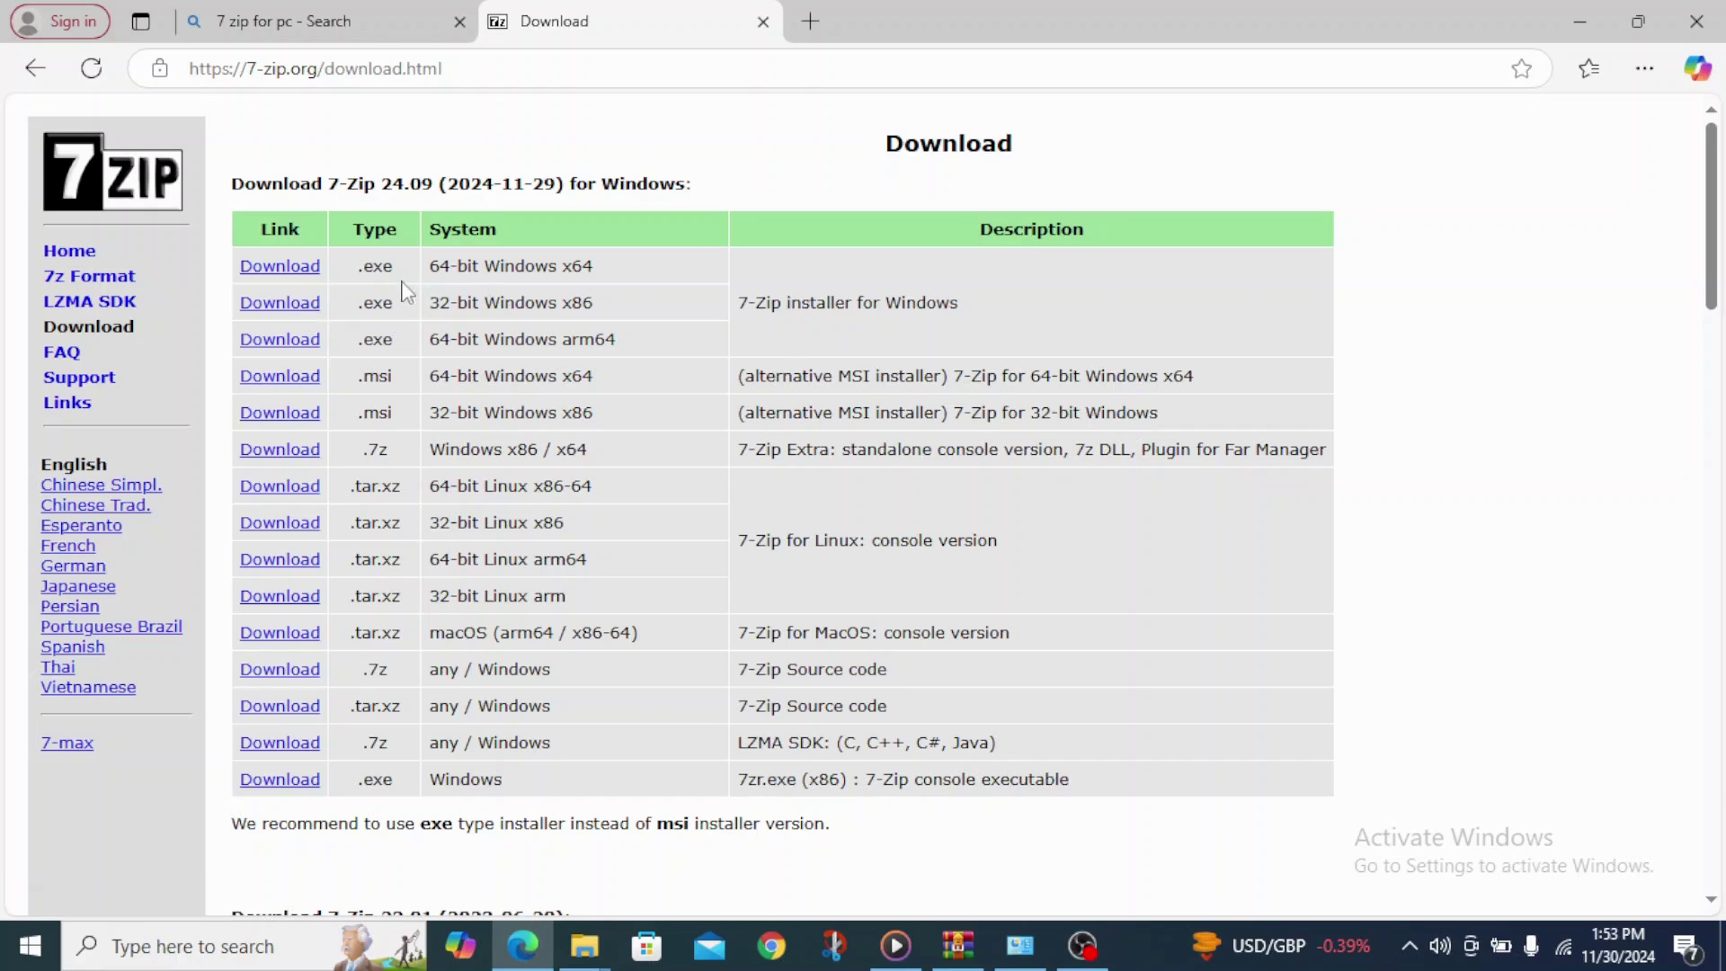
# Download the 64-bit Windows x64 7-Zip .exe and reveal it in the Downloads folder.
pyautogui.click(321, 283)
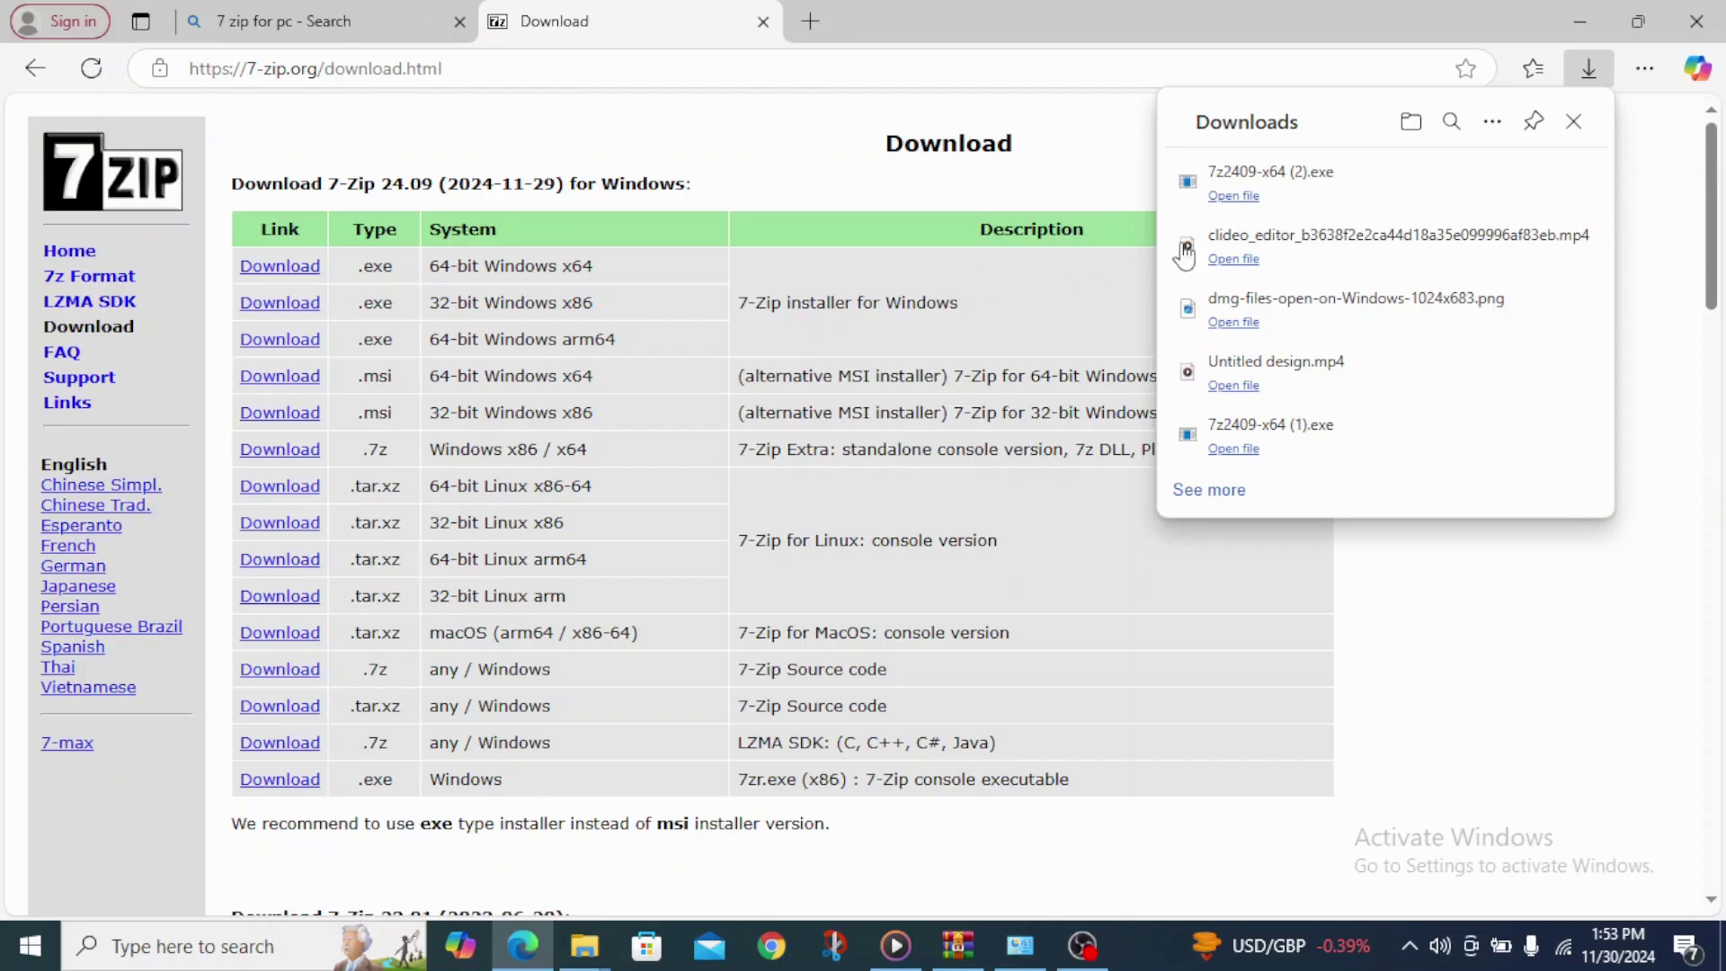
pyautogui.moveTo(1291, 202)
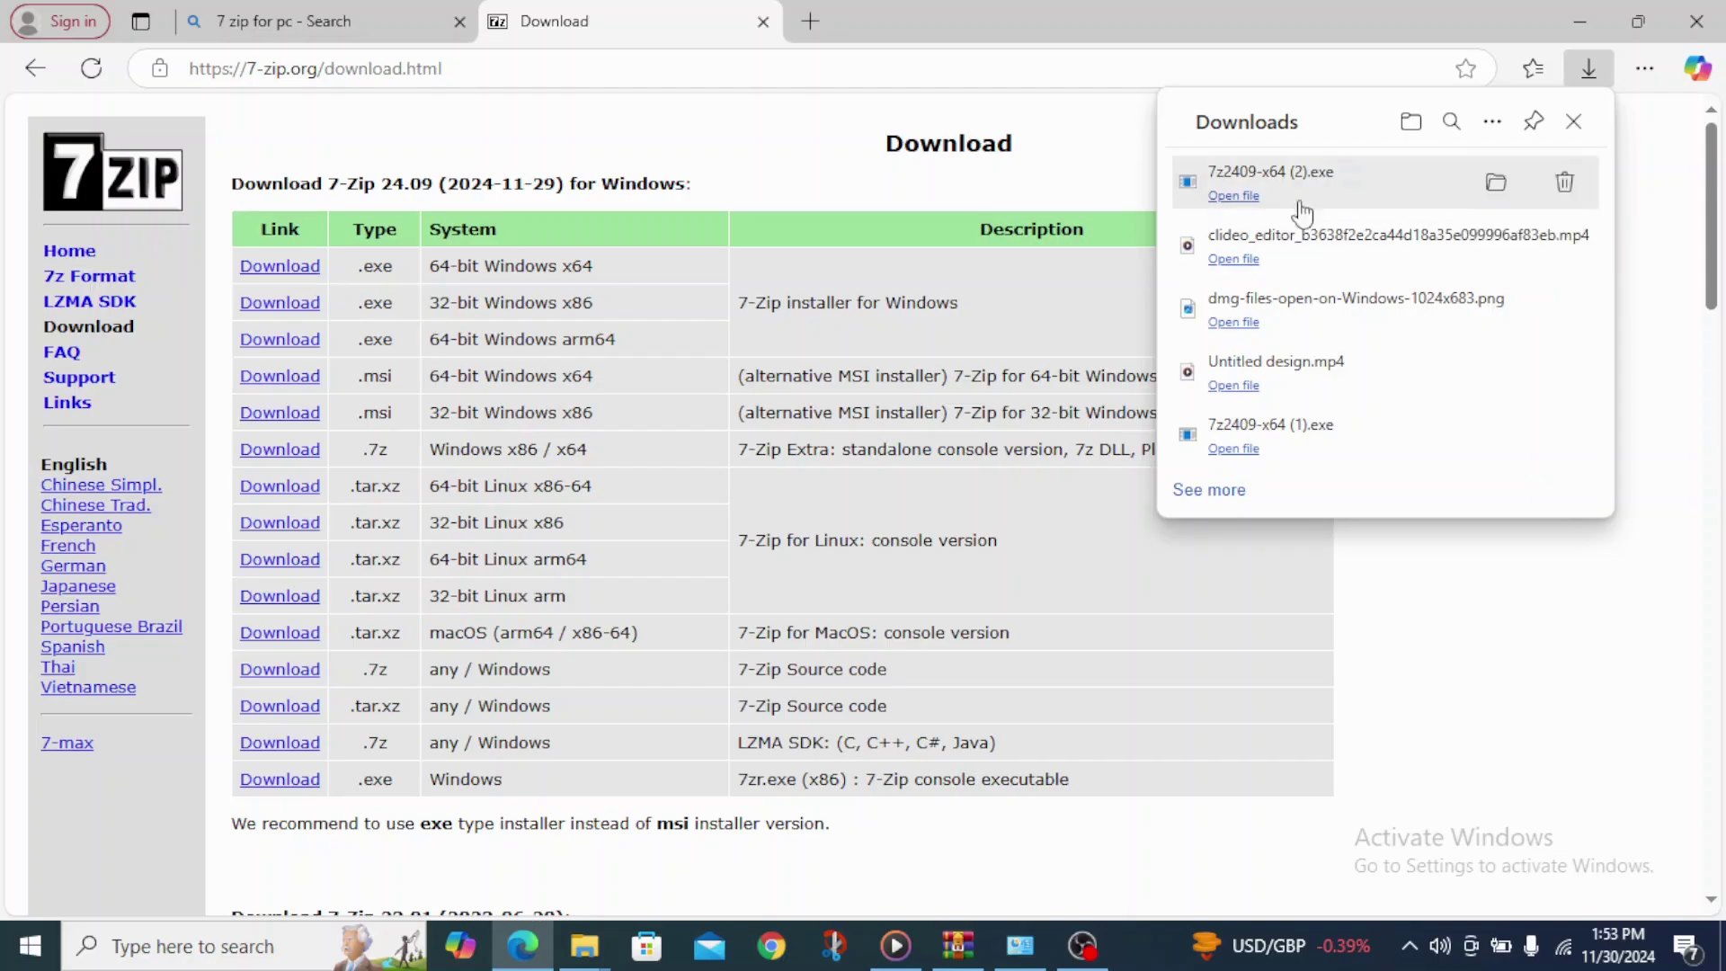
pyautogui.click(1495, 183)
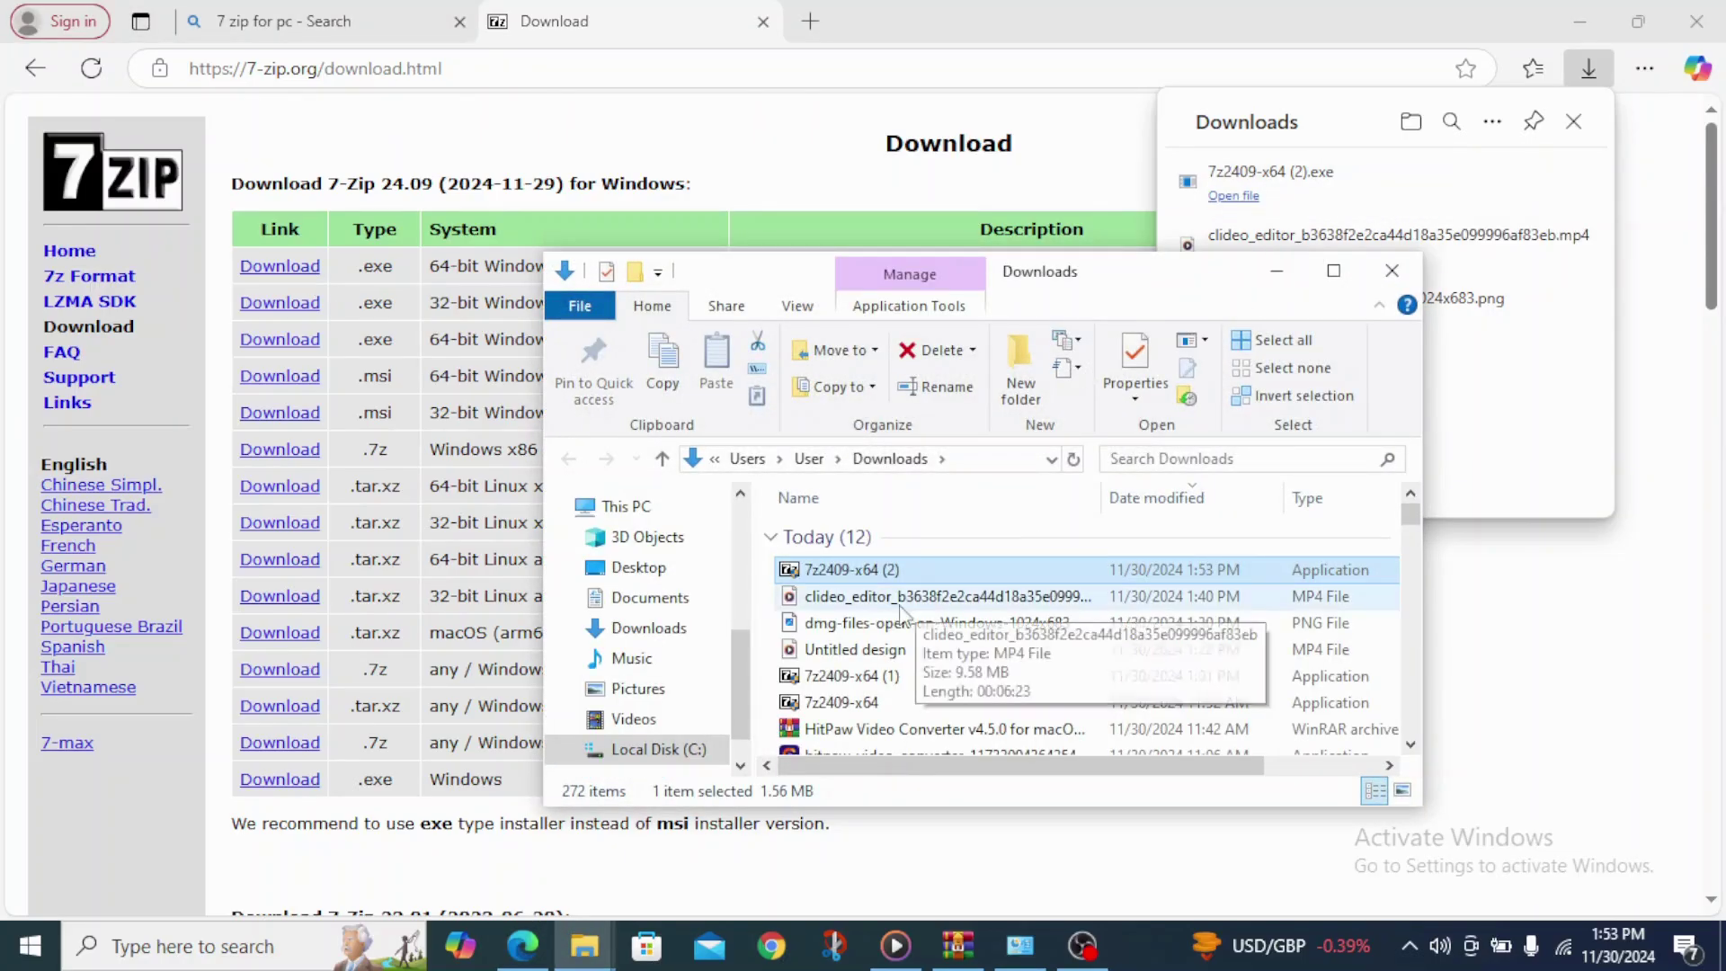
# Run the 7z2409-x64 installer, install 7-Zip to C:\Program Files\7-Zip\, then close setup.
pyautogui.doubleClick(864, 706)
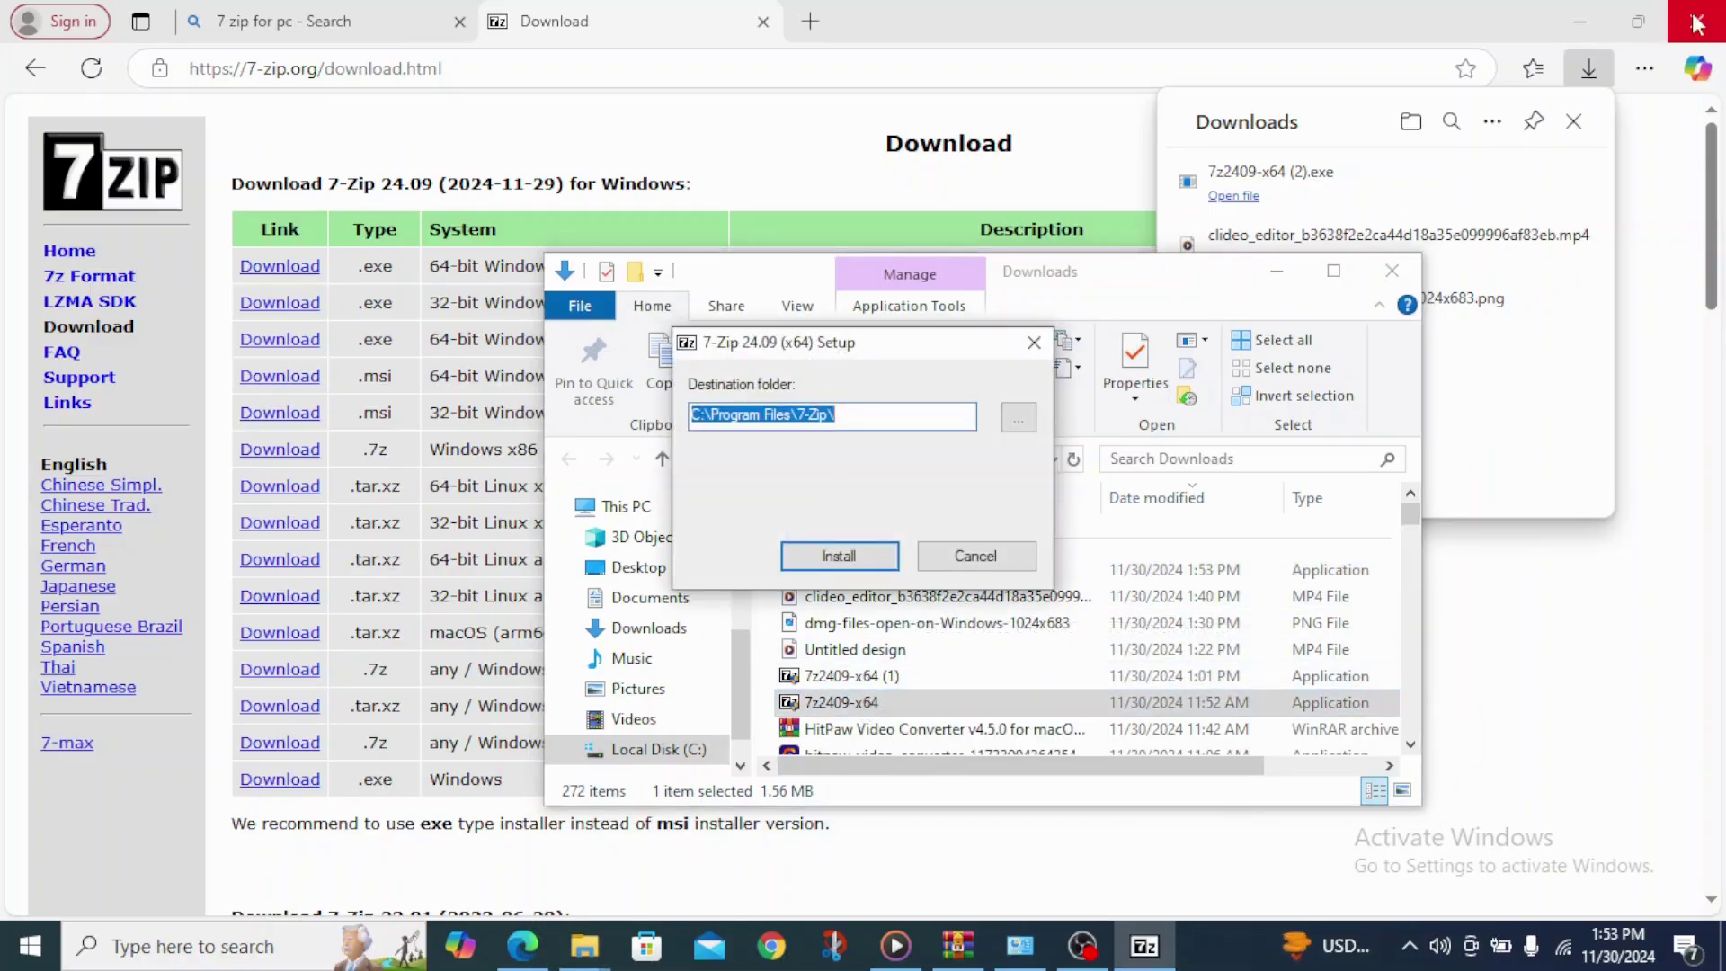
pyautogui.click(1579, 18)
pyautogui.click(1587, 20)
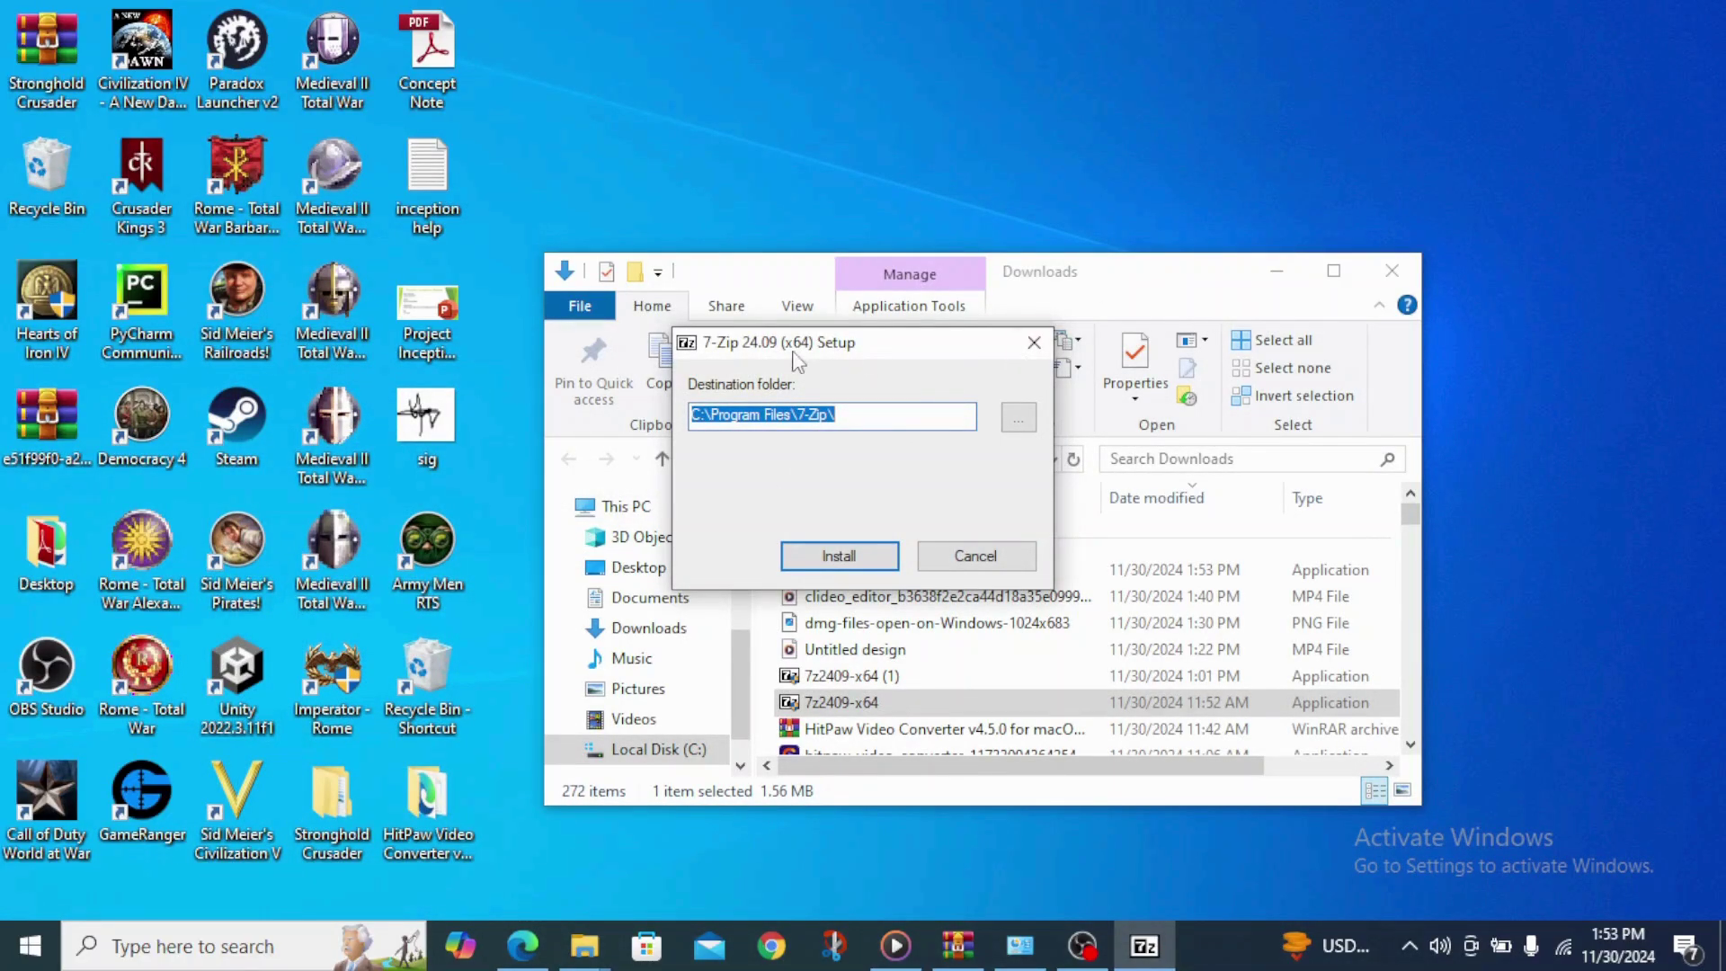
pyautogui.moveTo(796, 345); pyautogui.dragTo(721, 176)
pyautogui.click(739, 383)
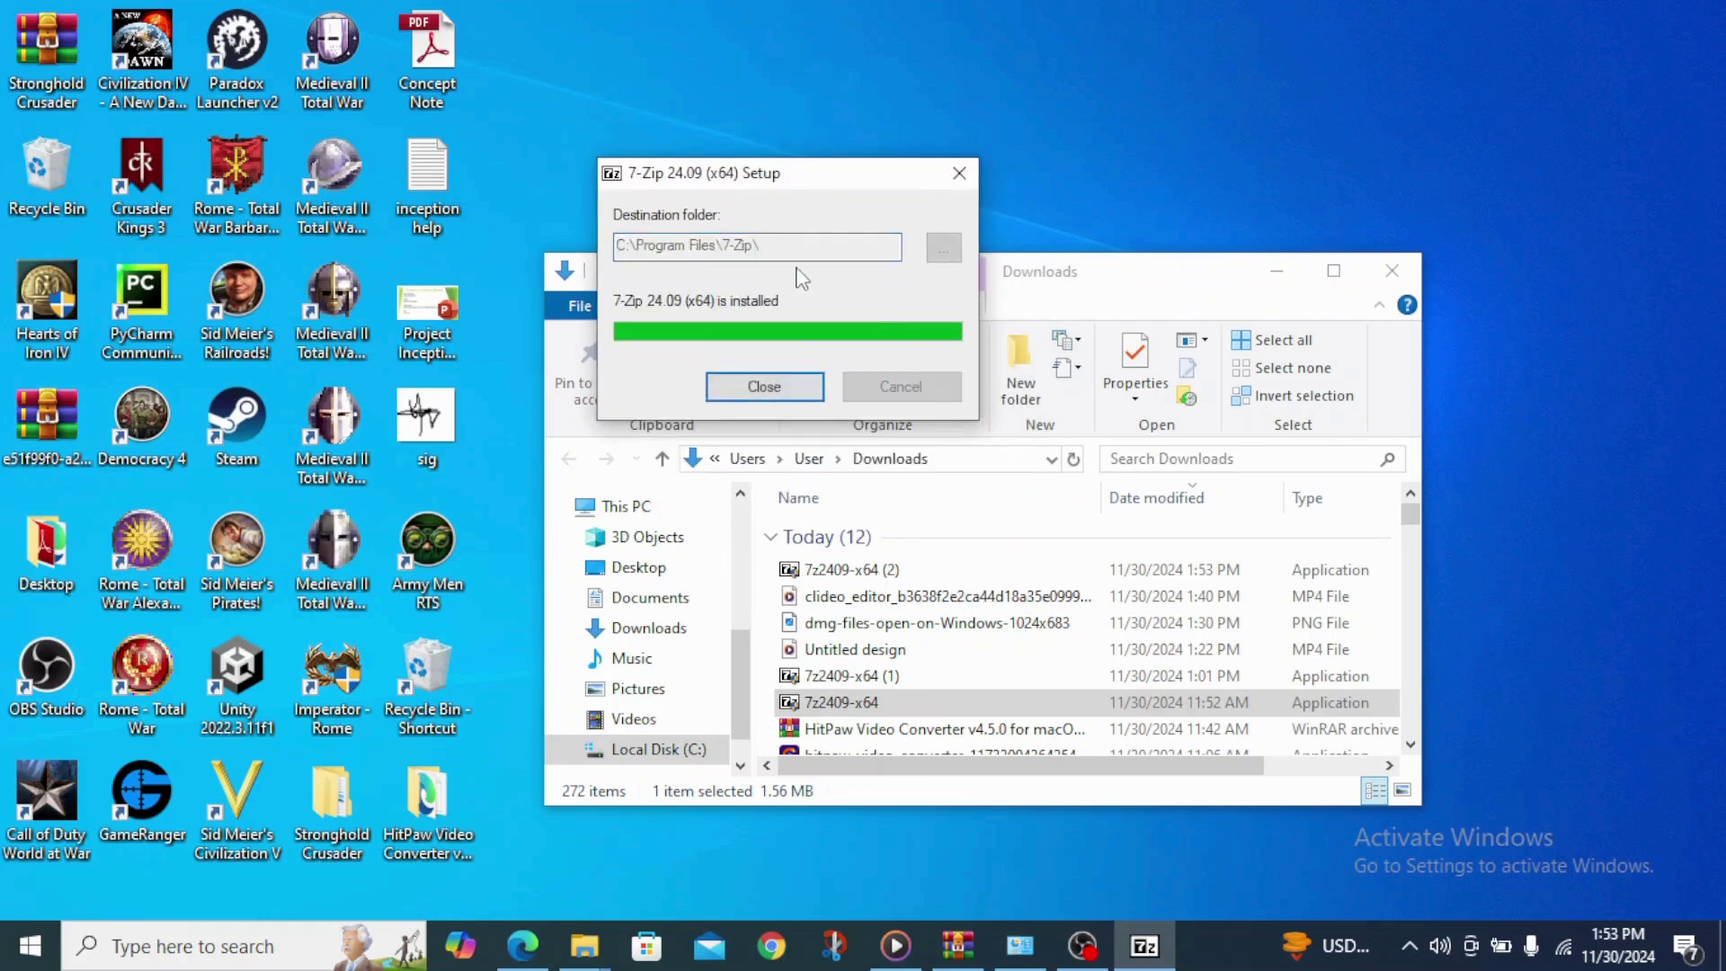
pyautogui.moveTo(729, 180); pyautogui.dragTo(730, 236)
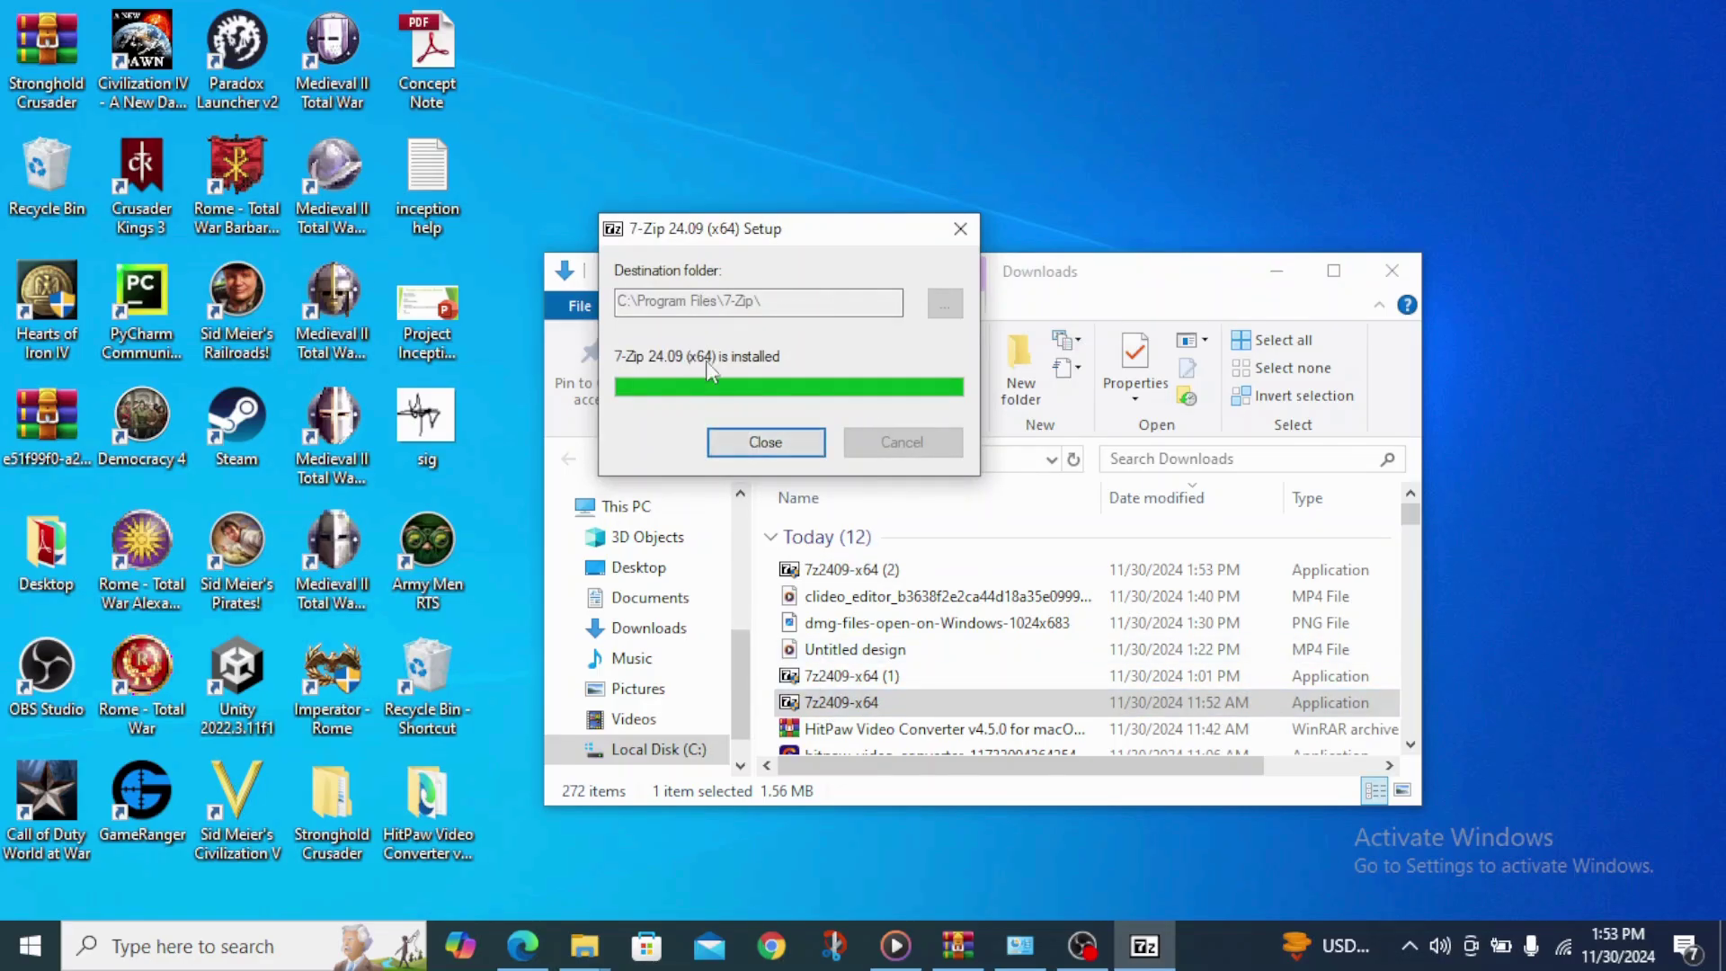
pyautogui.click(764, 441)
# Minimize the Downloads window and bring the HitPaw Video Converter v4.5.0 folder window to front.
pyautogui.click(1277, 272)
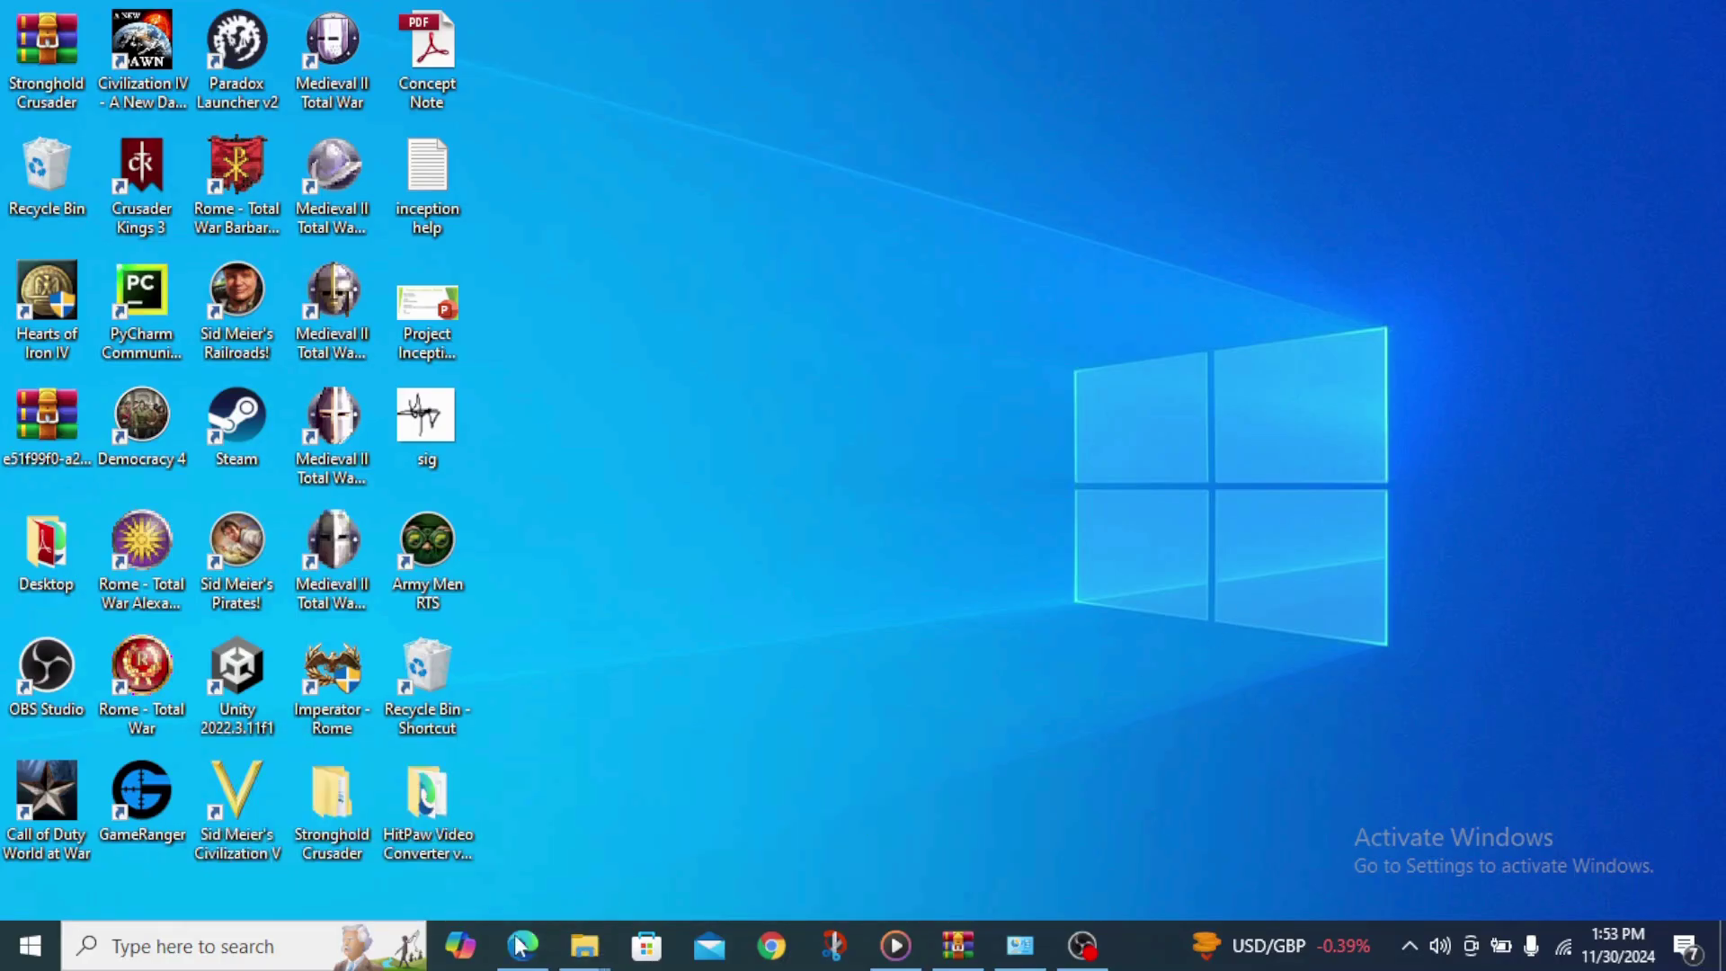
pyautogui.moveTo(586, 944)
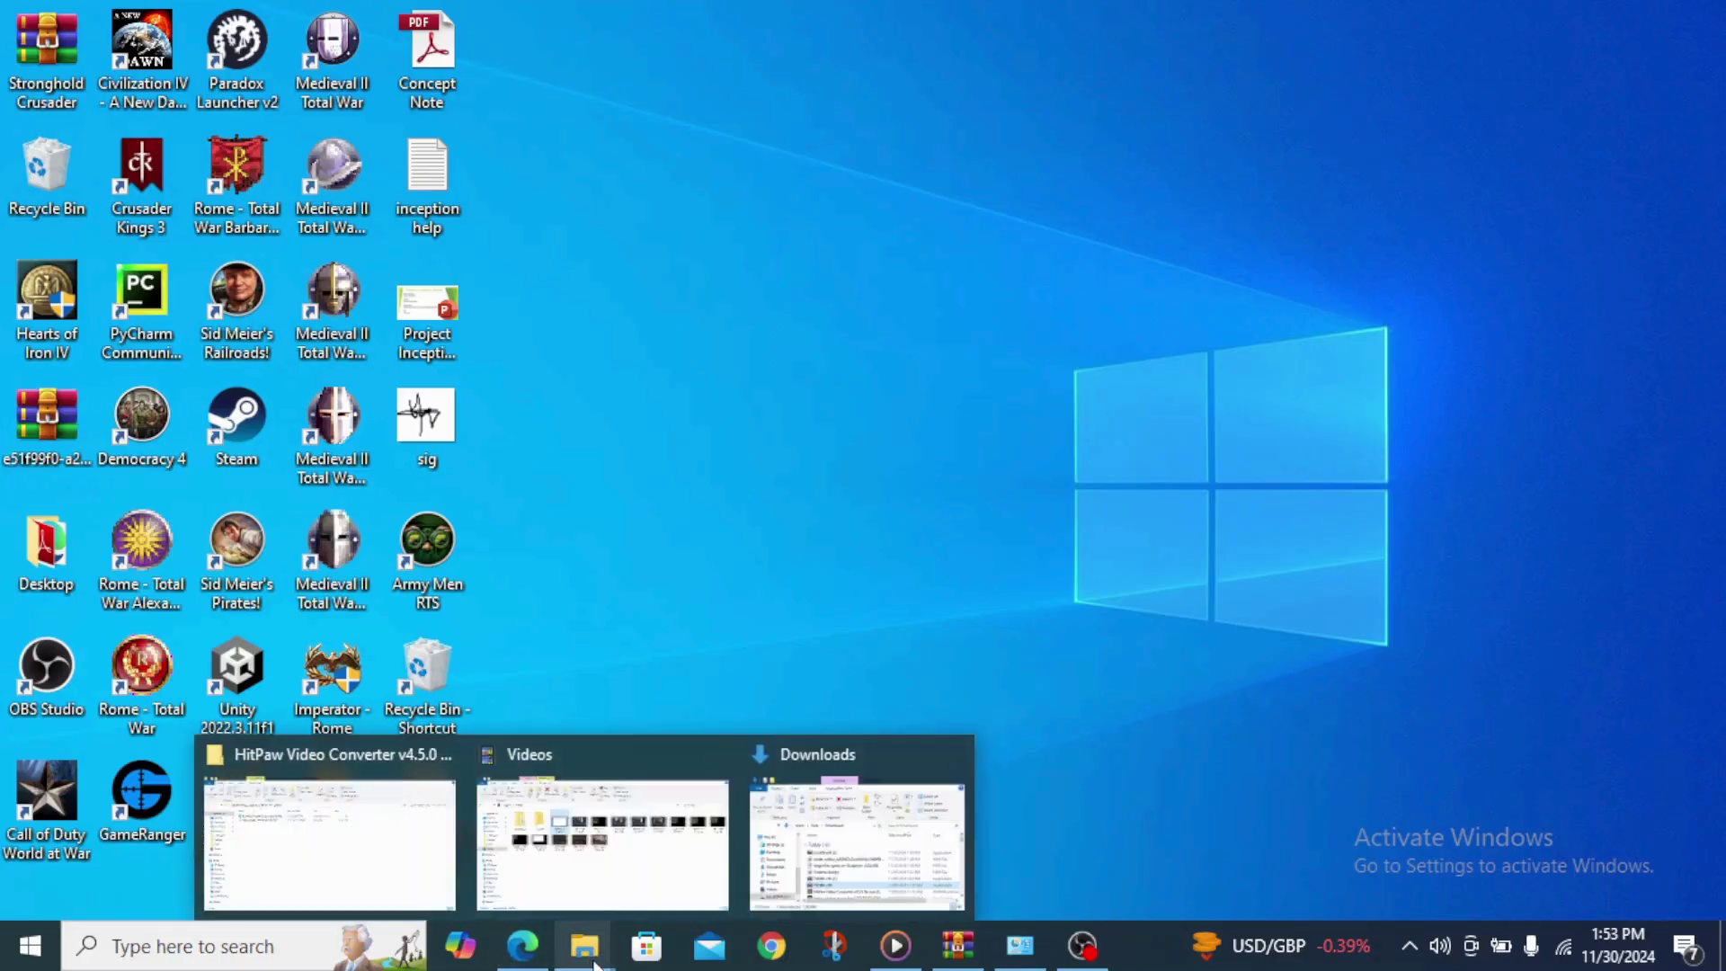
pyautogui.click(364, 850)
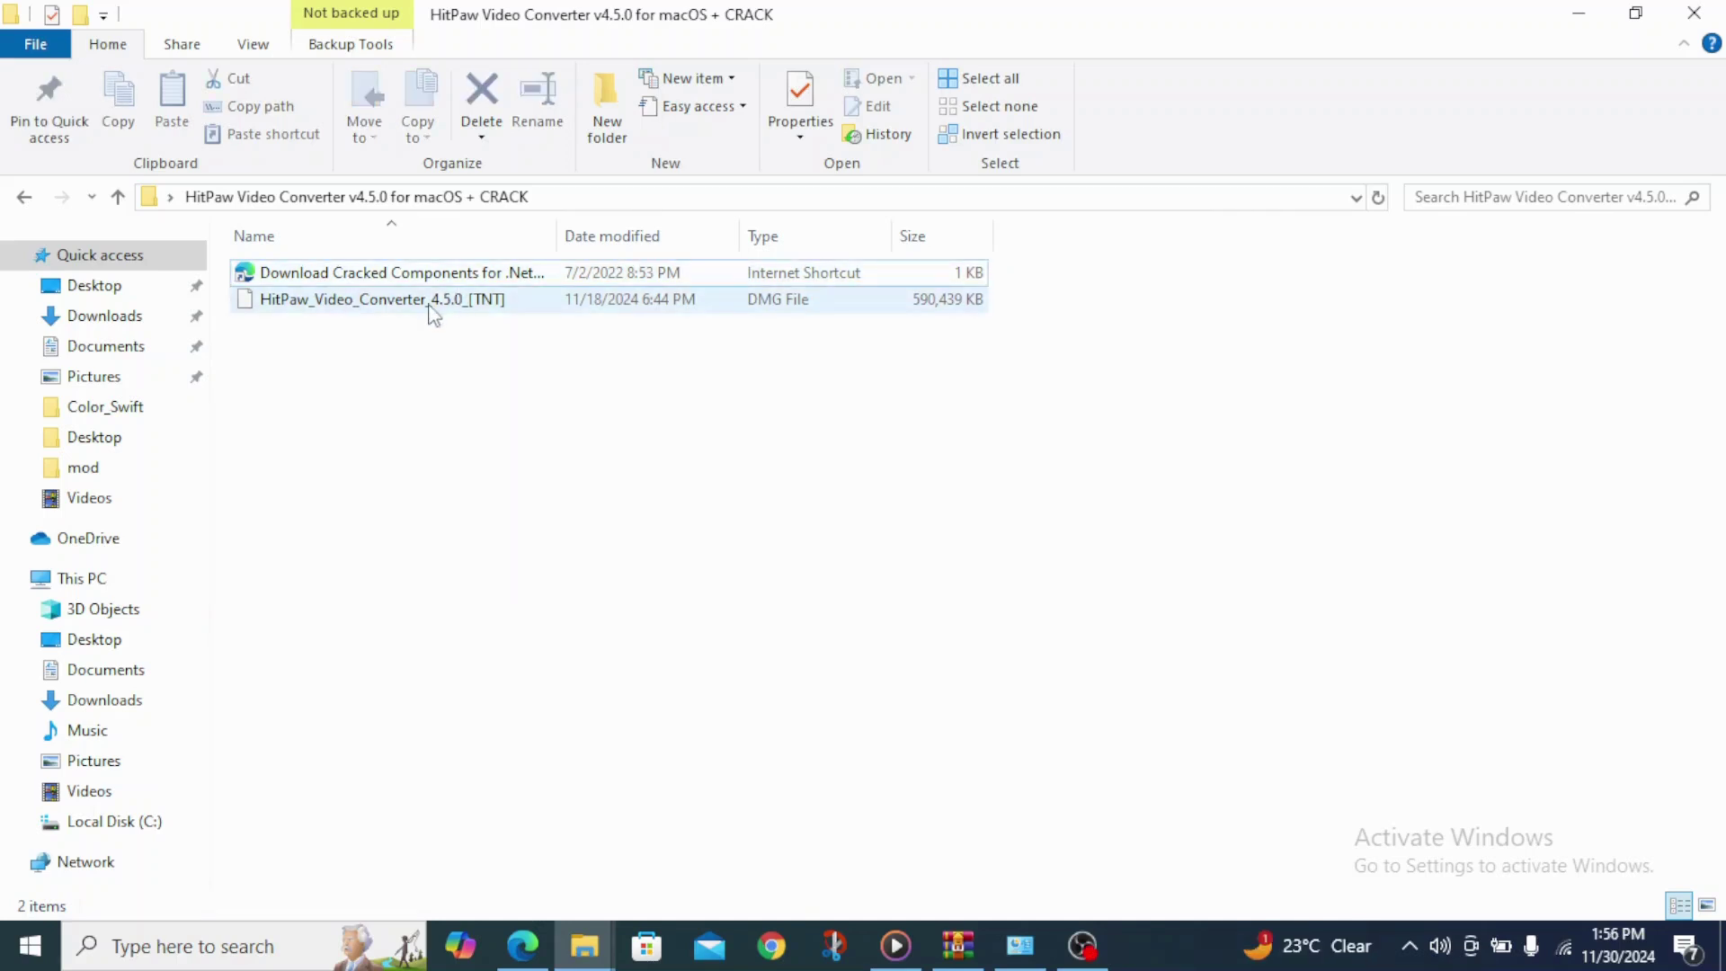
# Extract the DMG with 7-Zip's Extract to "HitPaw_Video_Converter_4.5.0_[TNT]\" option.
pyautogui.click(433, 312)
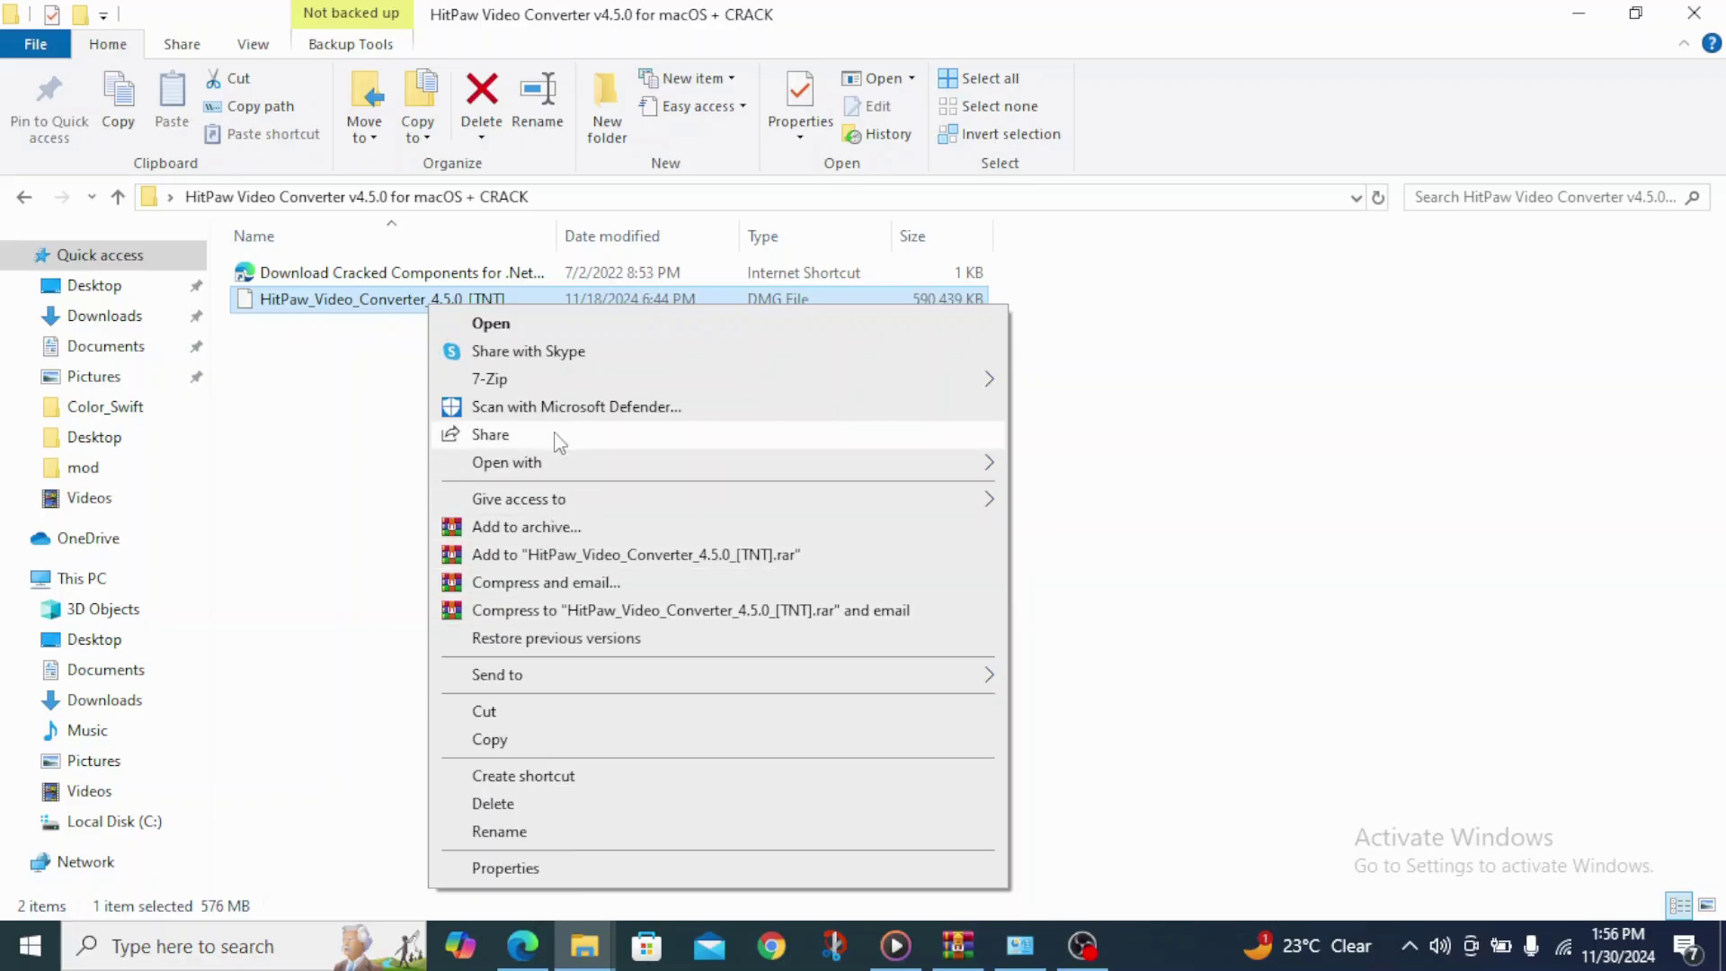
pyautogui.moveTo(523, 388)
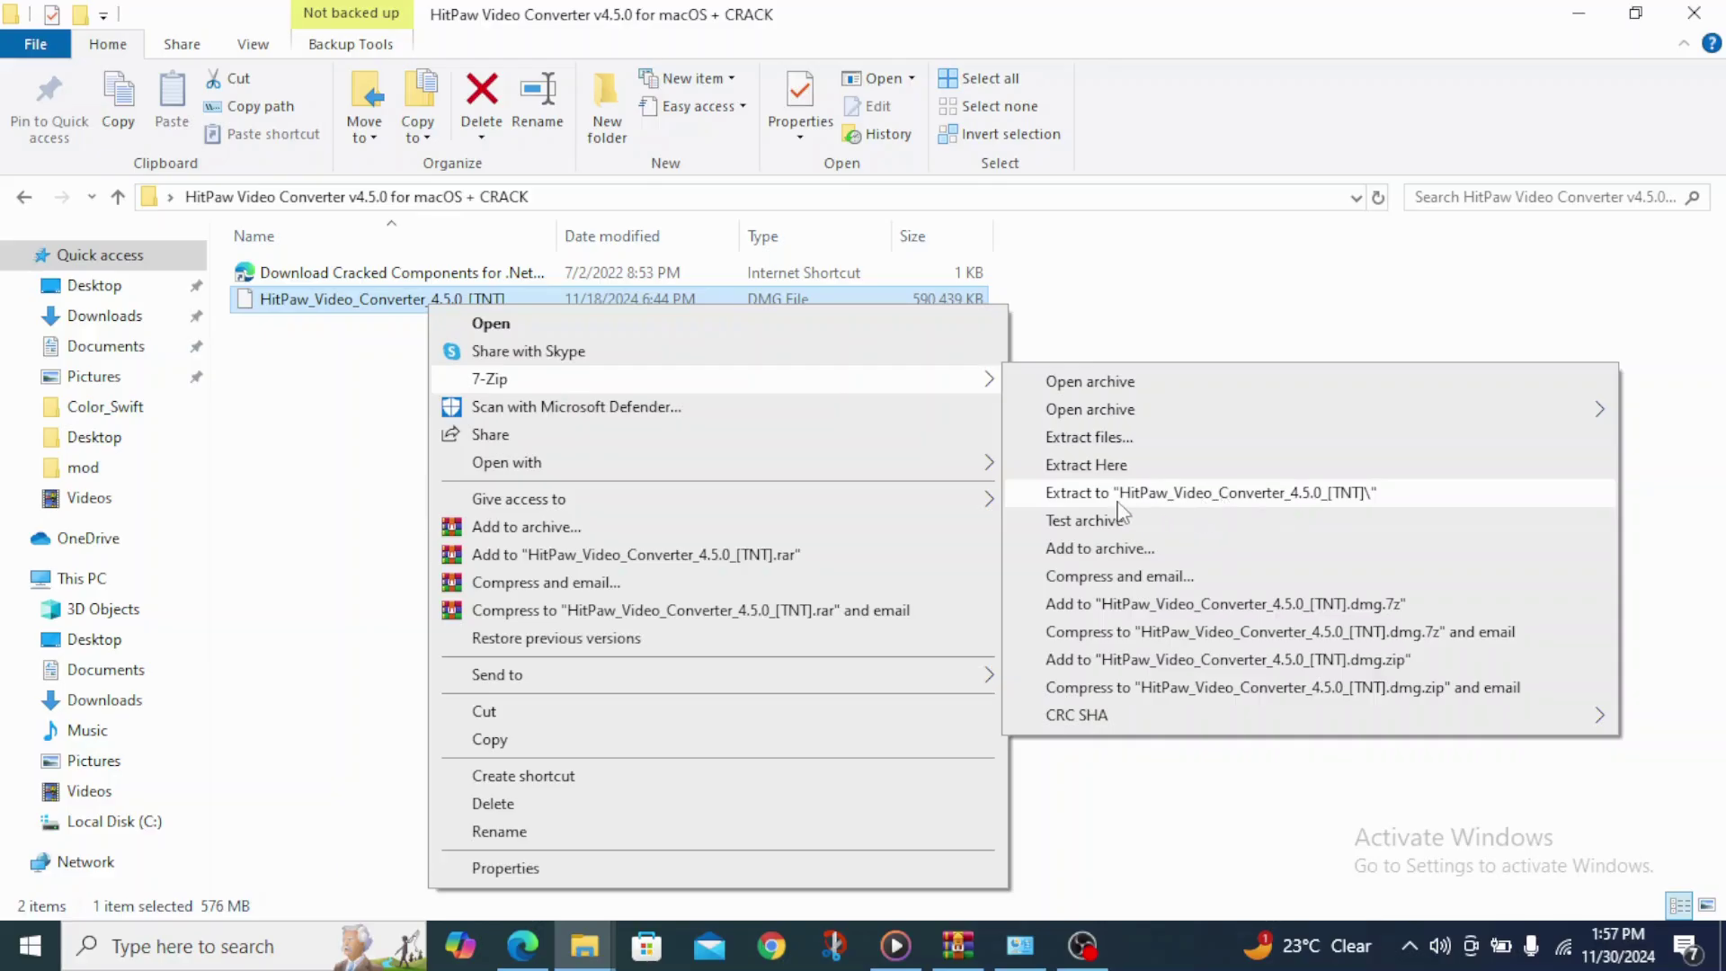
pyautogui.click(1169, 501)
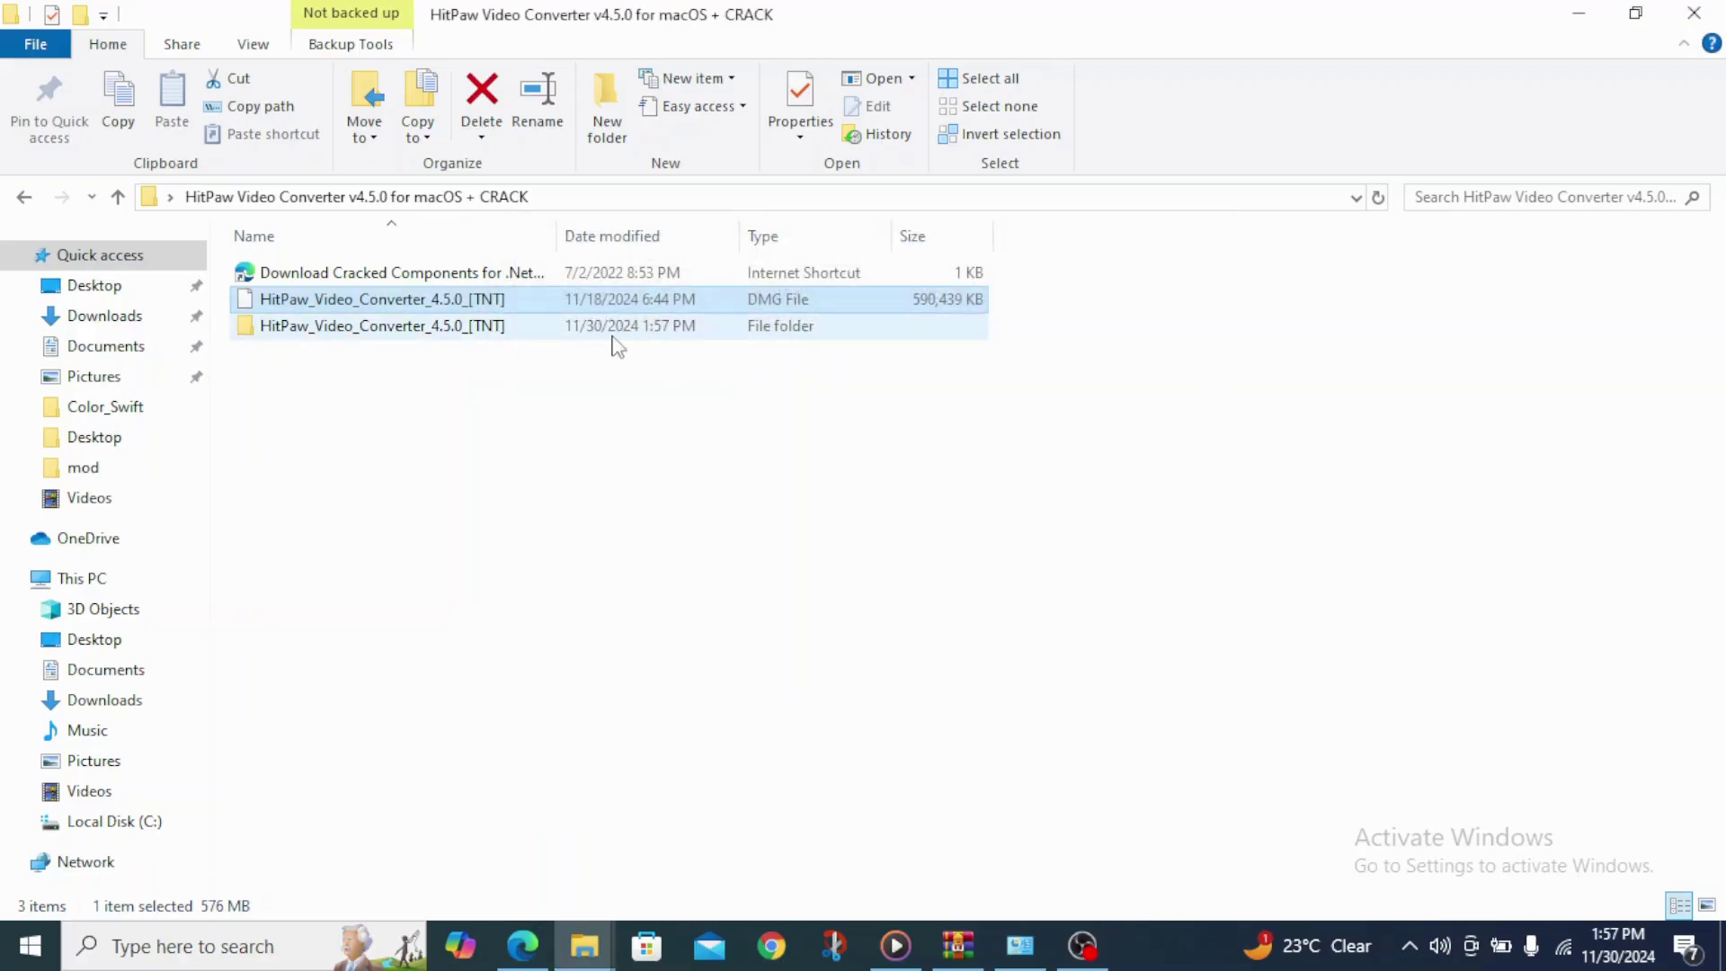
# Open the extracted HitPaw Video Converter 4.5.0 folder and read, then close, its Help notes.
pyautogui.doubleClick(611, 329)
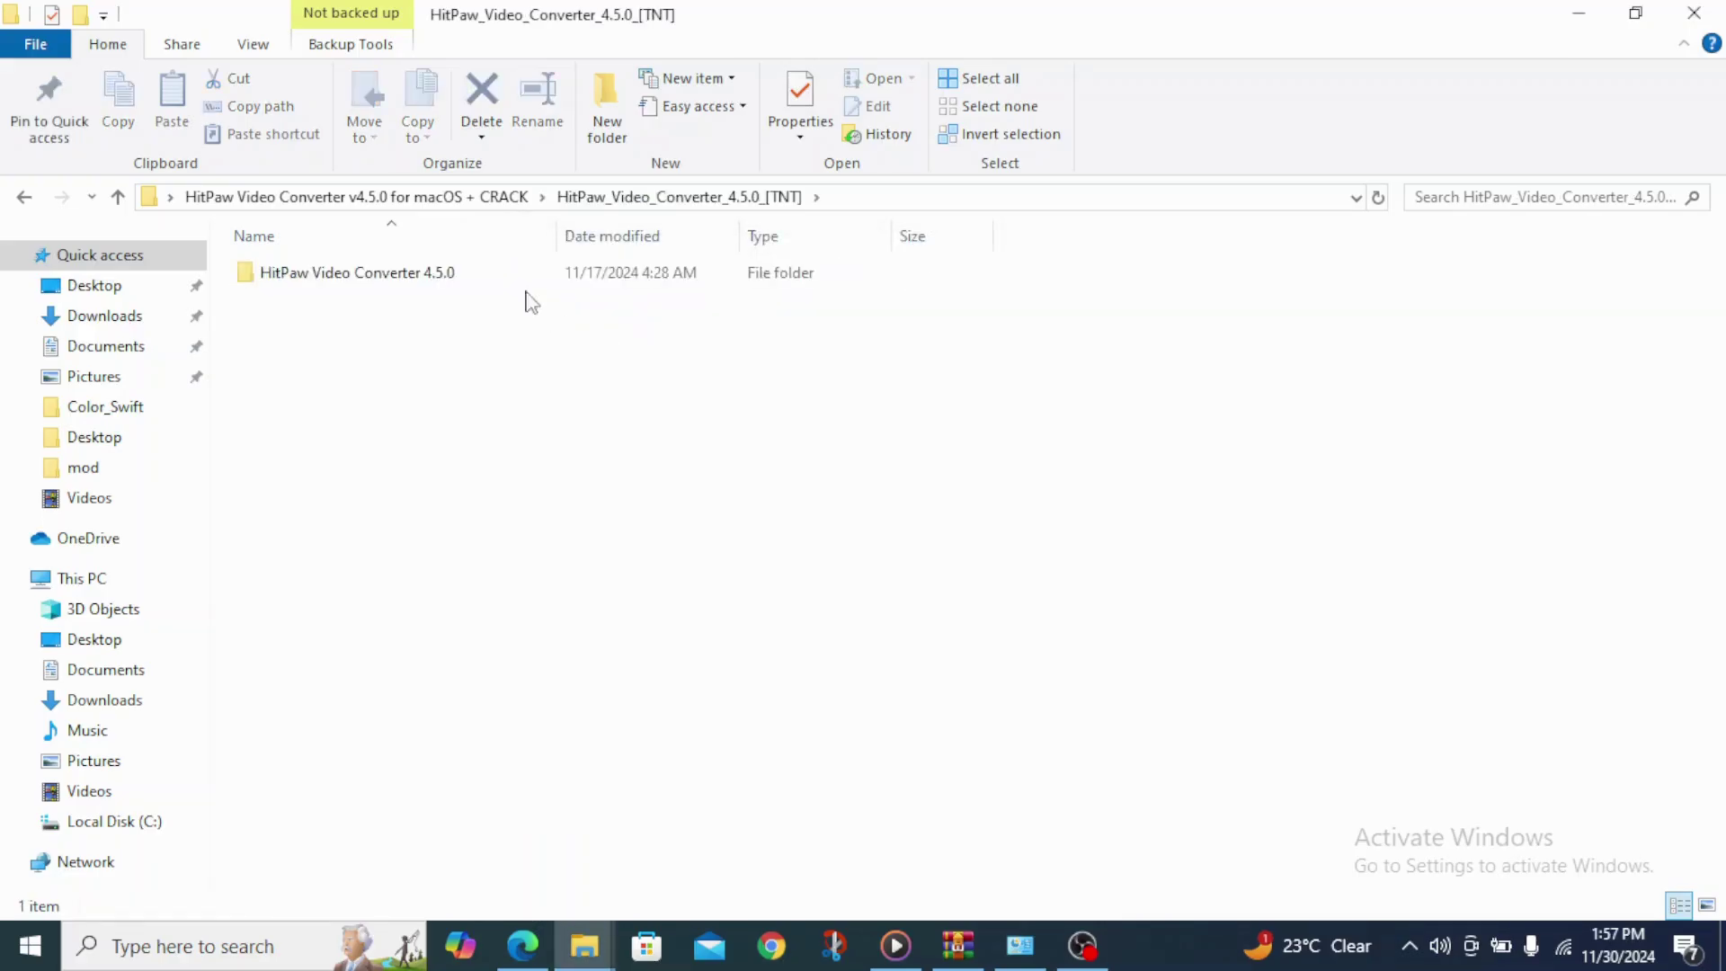
pyautogui.doubleClick(479, 277)
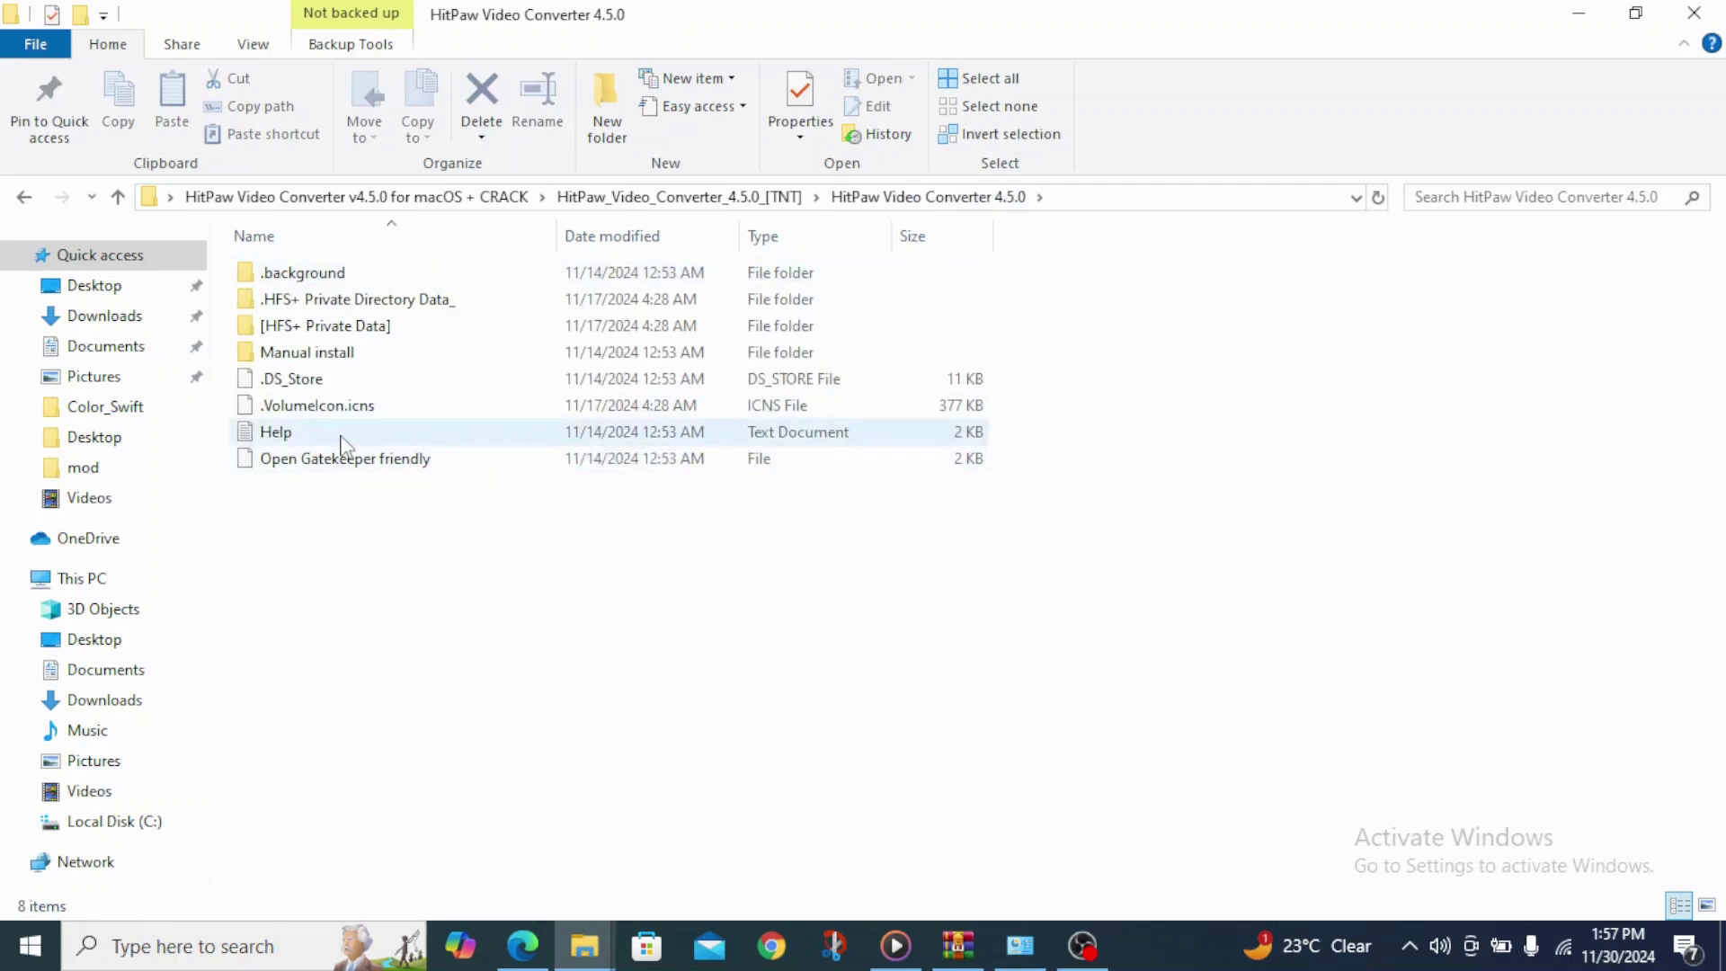
pyautogui.doubleClick(252, 438)
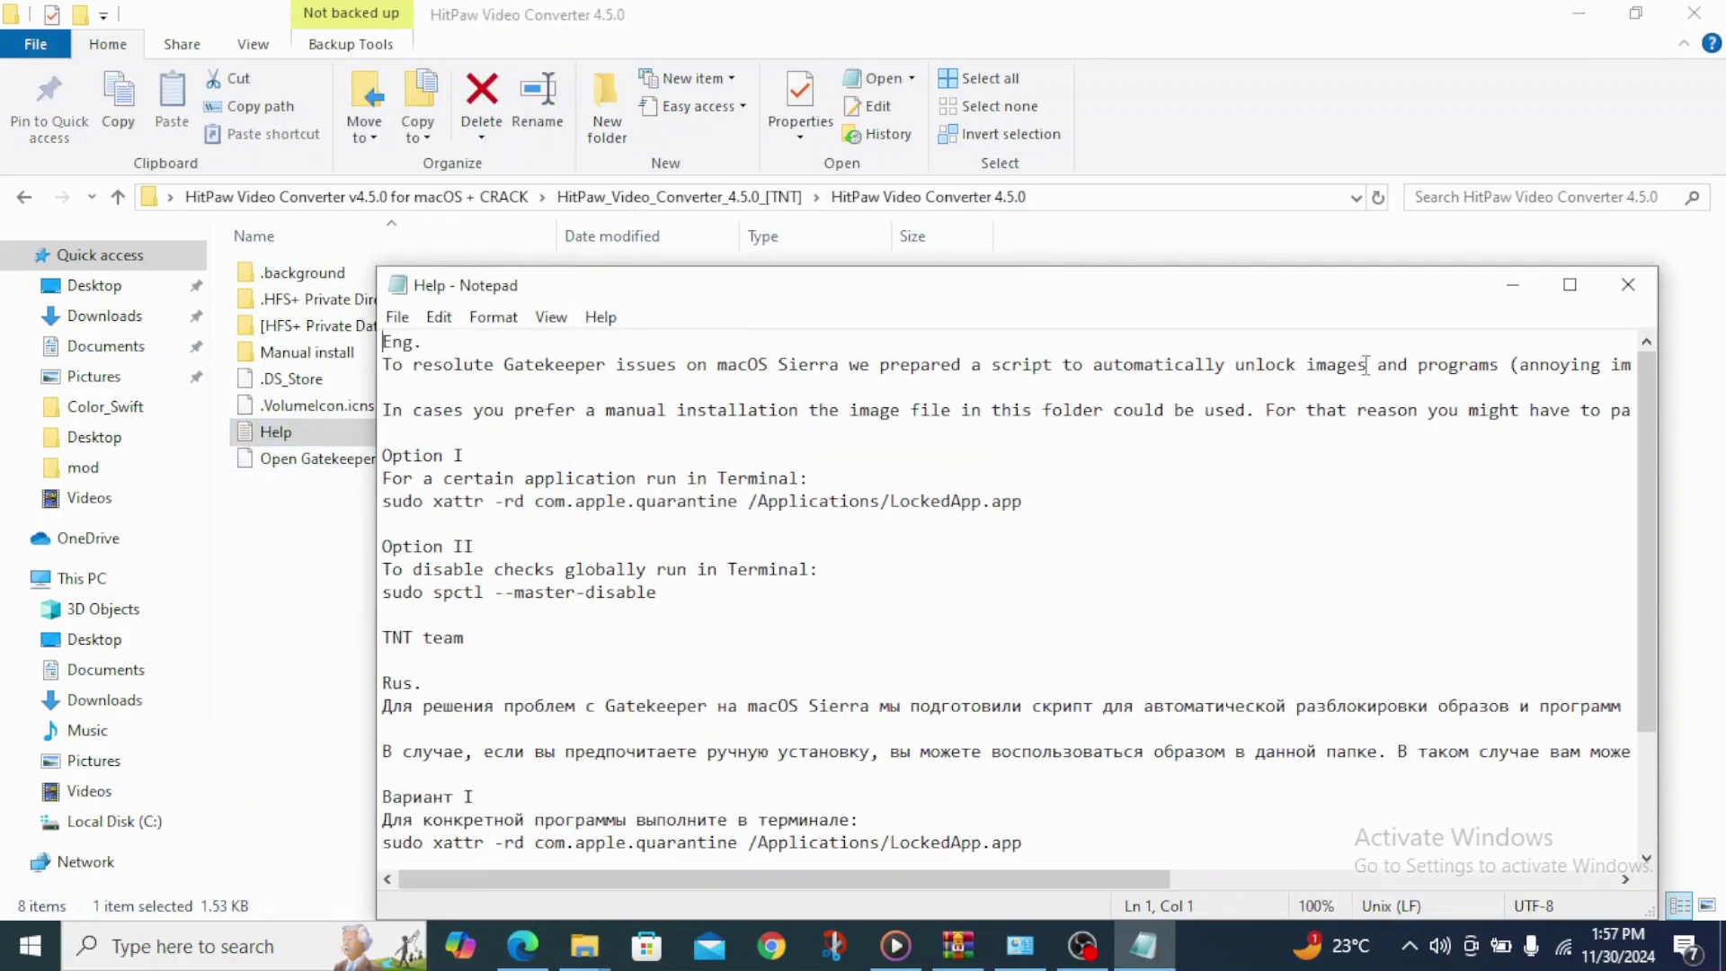
pyautogui.click(1628, 284)
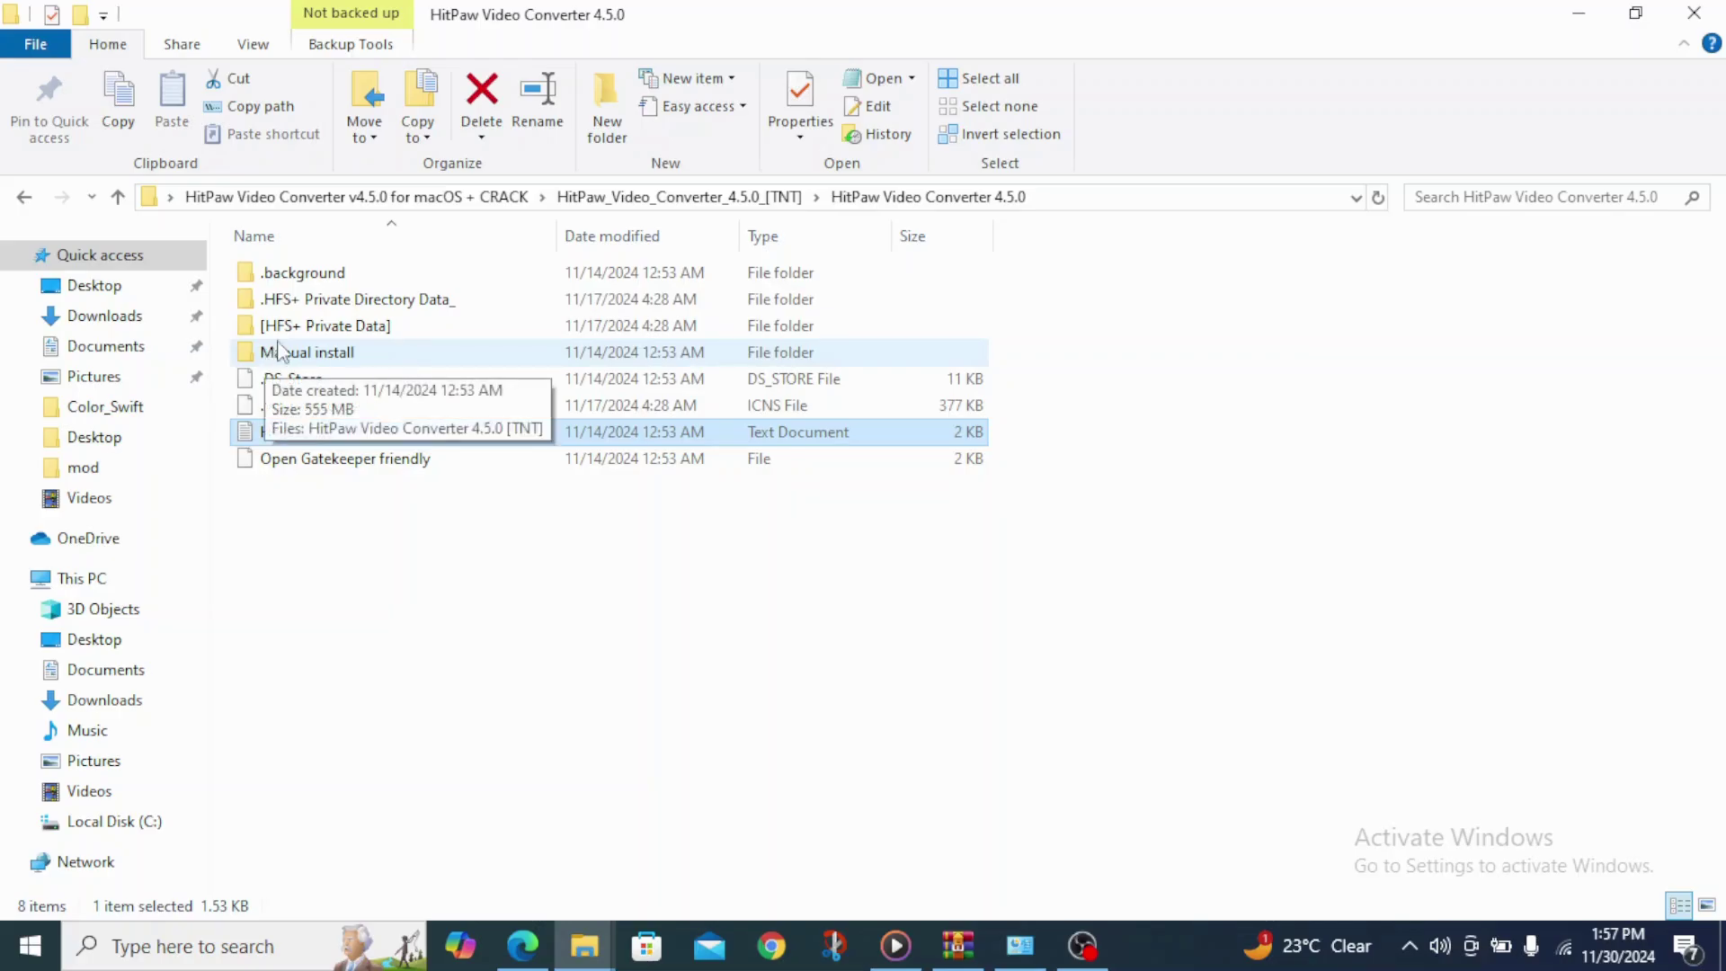
pyautogui.click(699, 202)
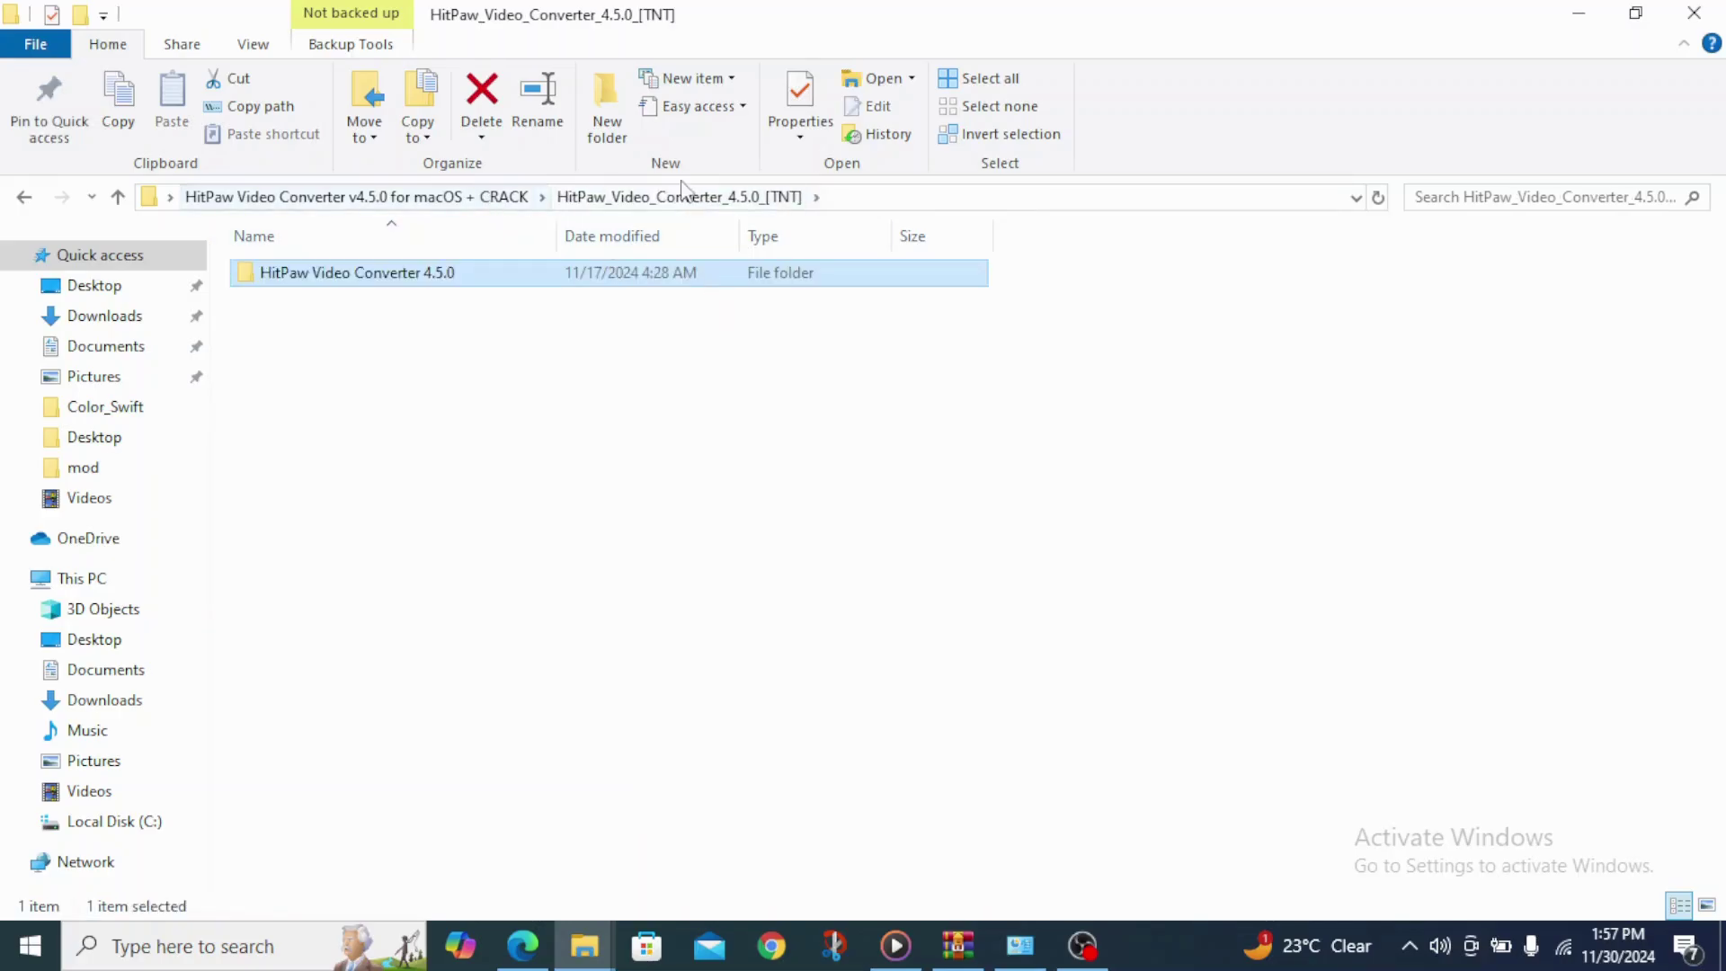
pyautogui.doubleClick(676, 275)
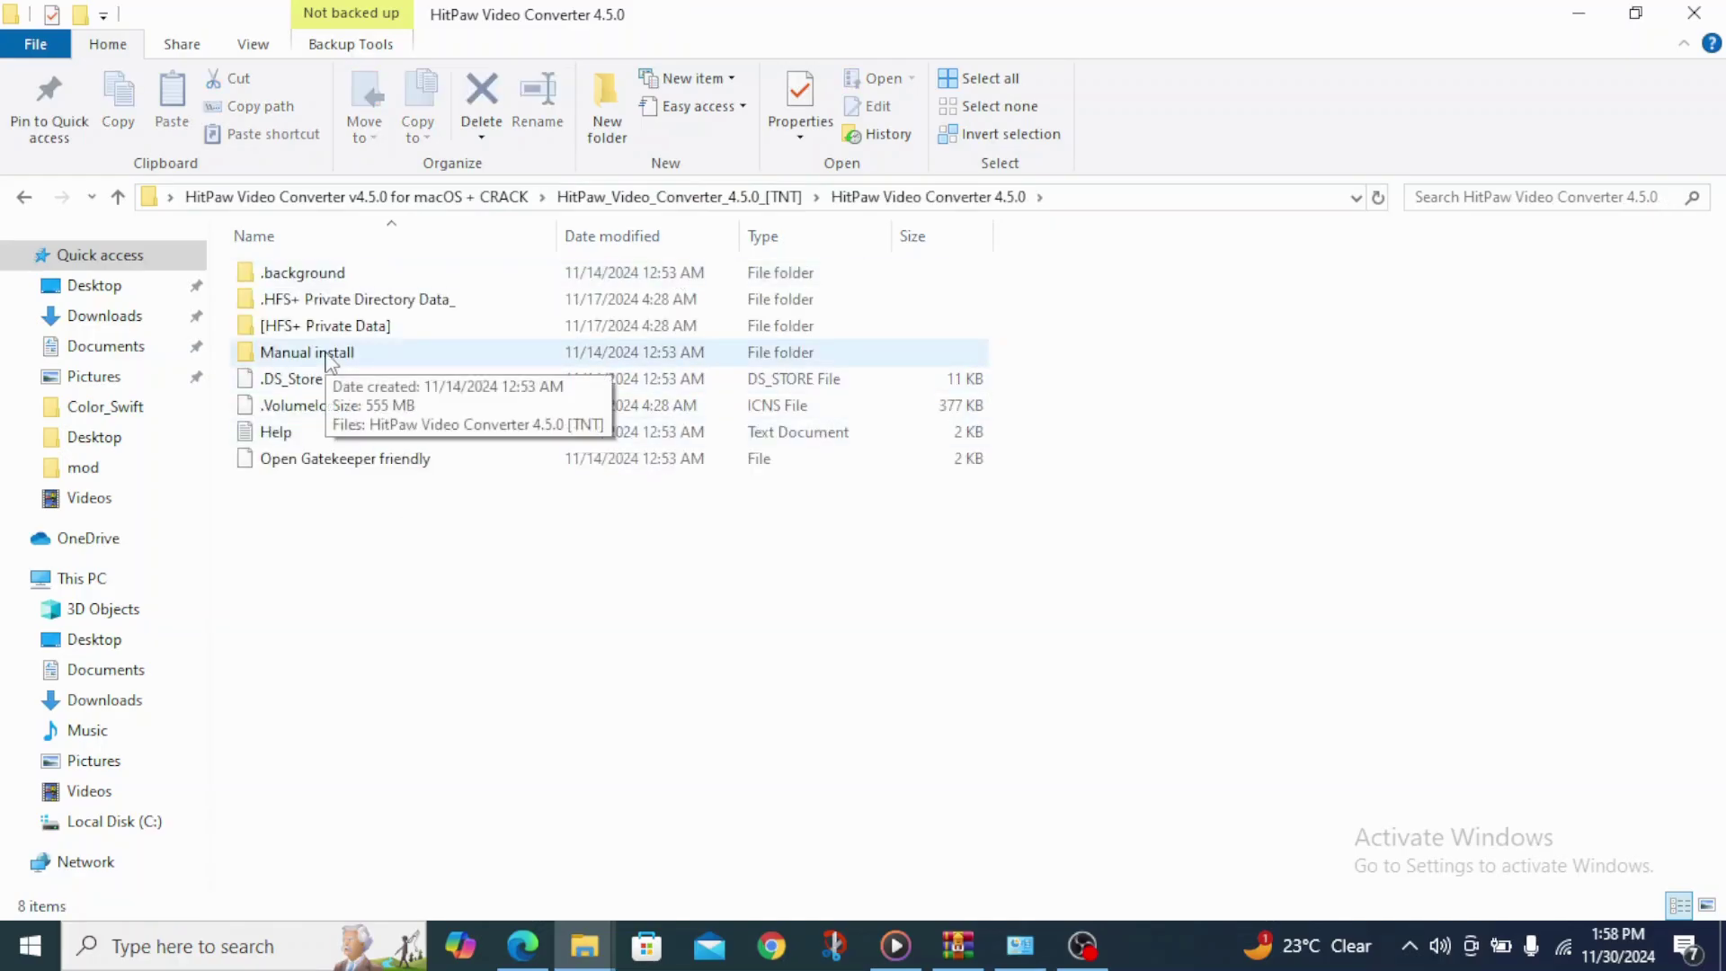
pyautogui.rightClick(299, 460)
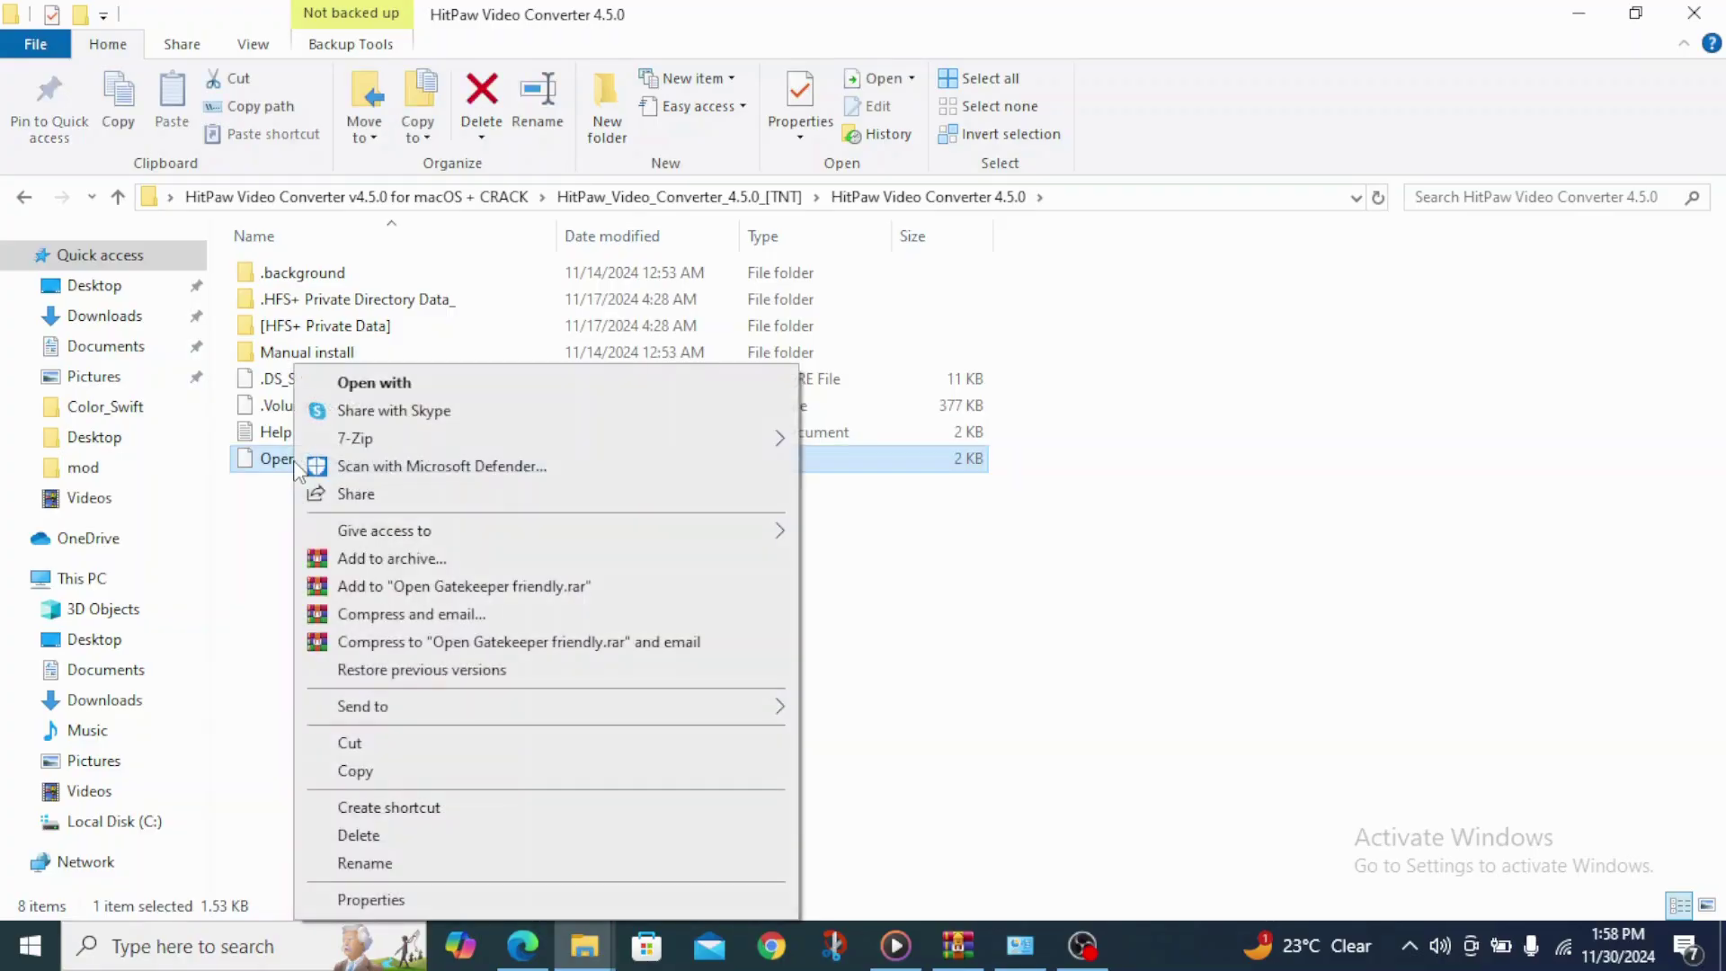
pyautogui.moveTo(355, 446)
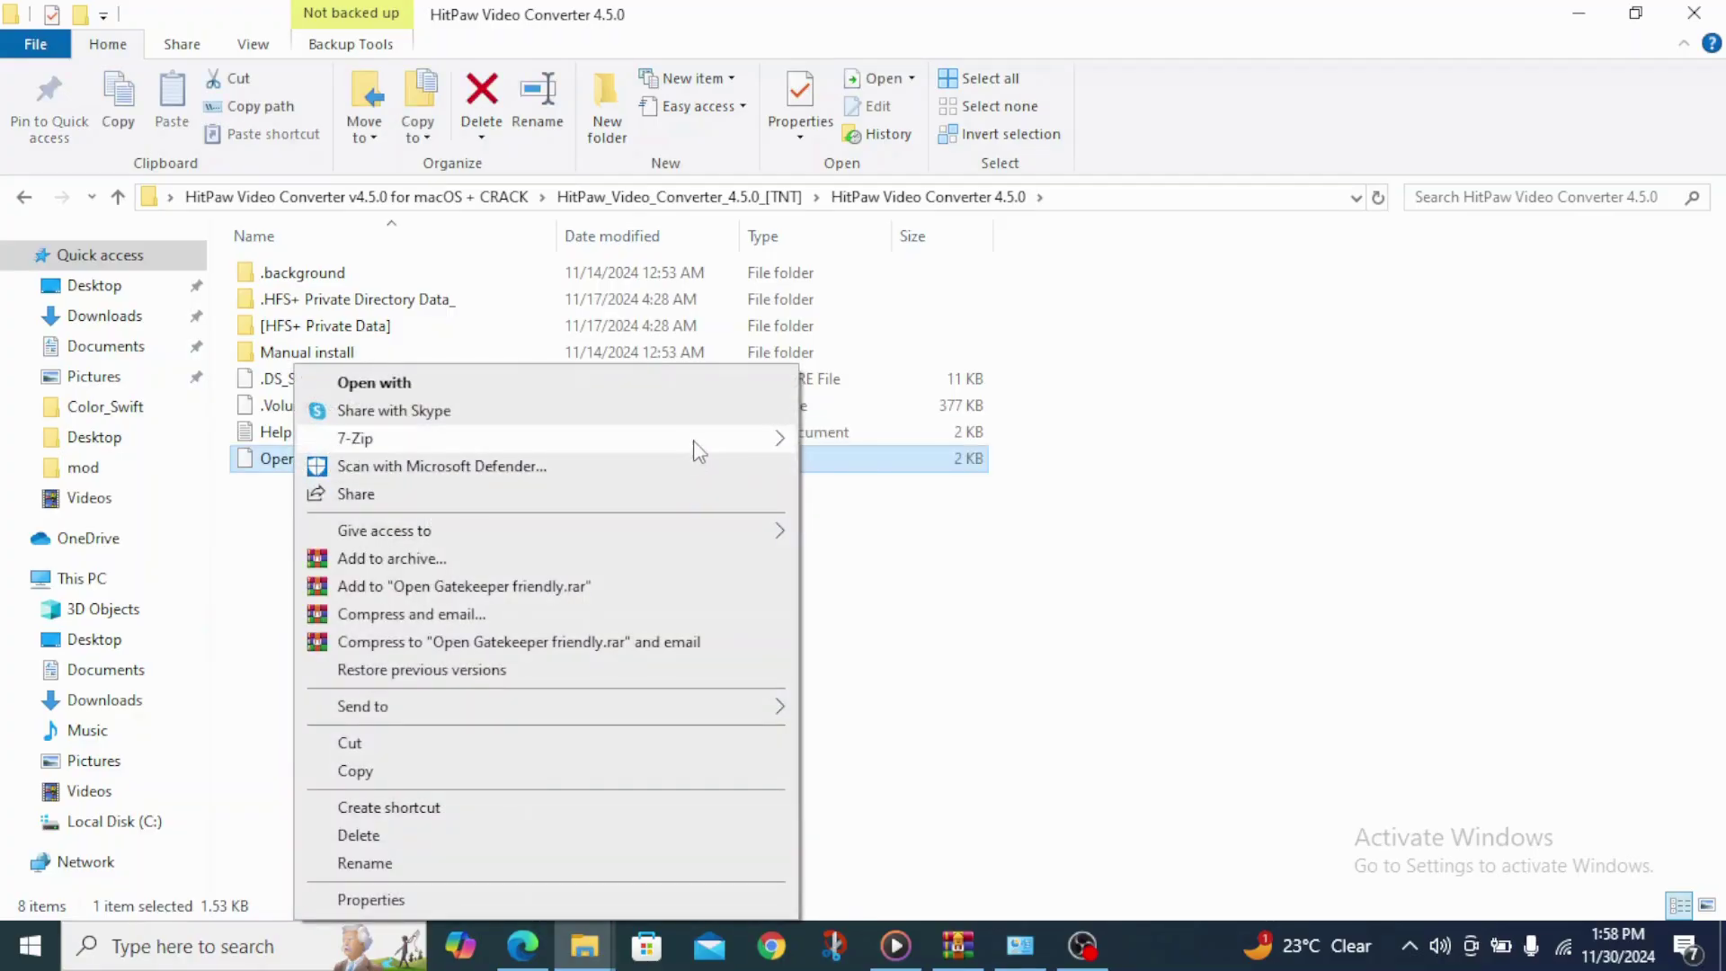
pyautogui.moveTo(697, 447)
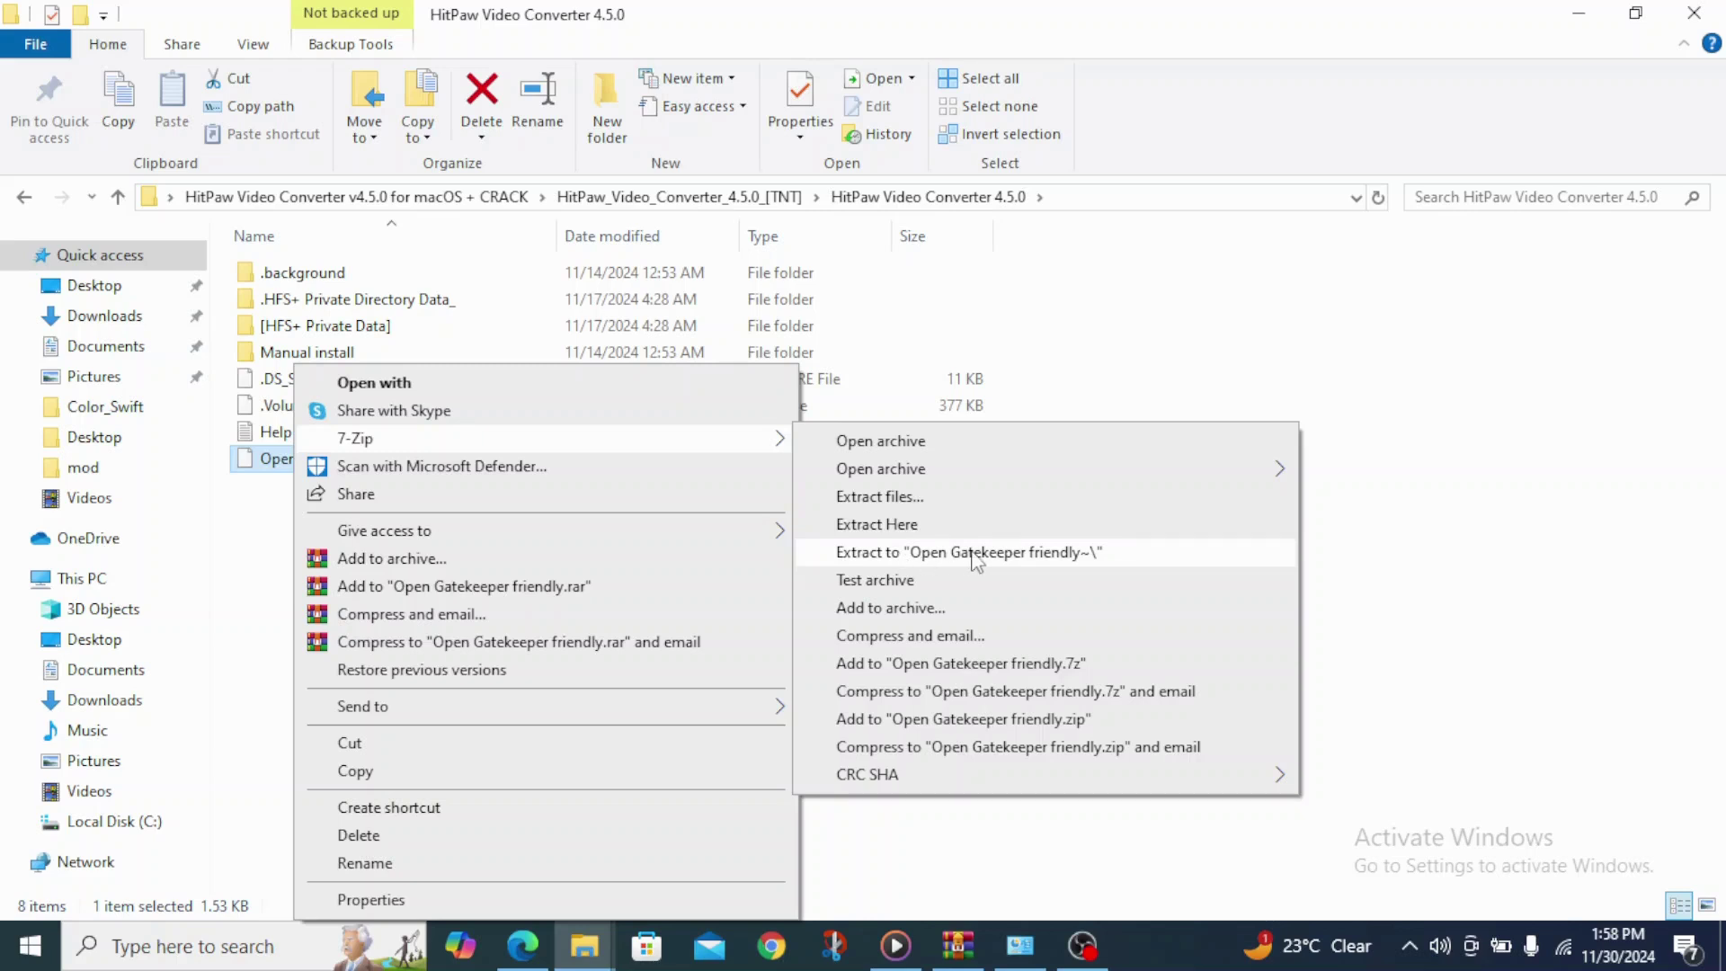
pyautogui.click(1373, 600)
pyautogui.click(1375, 600)
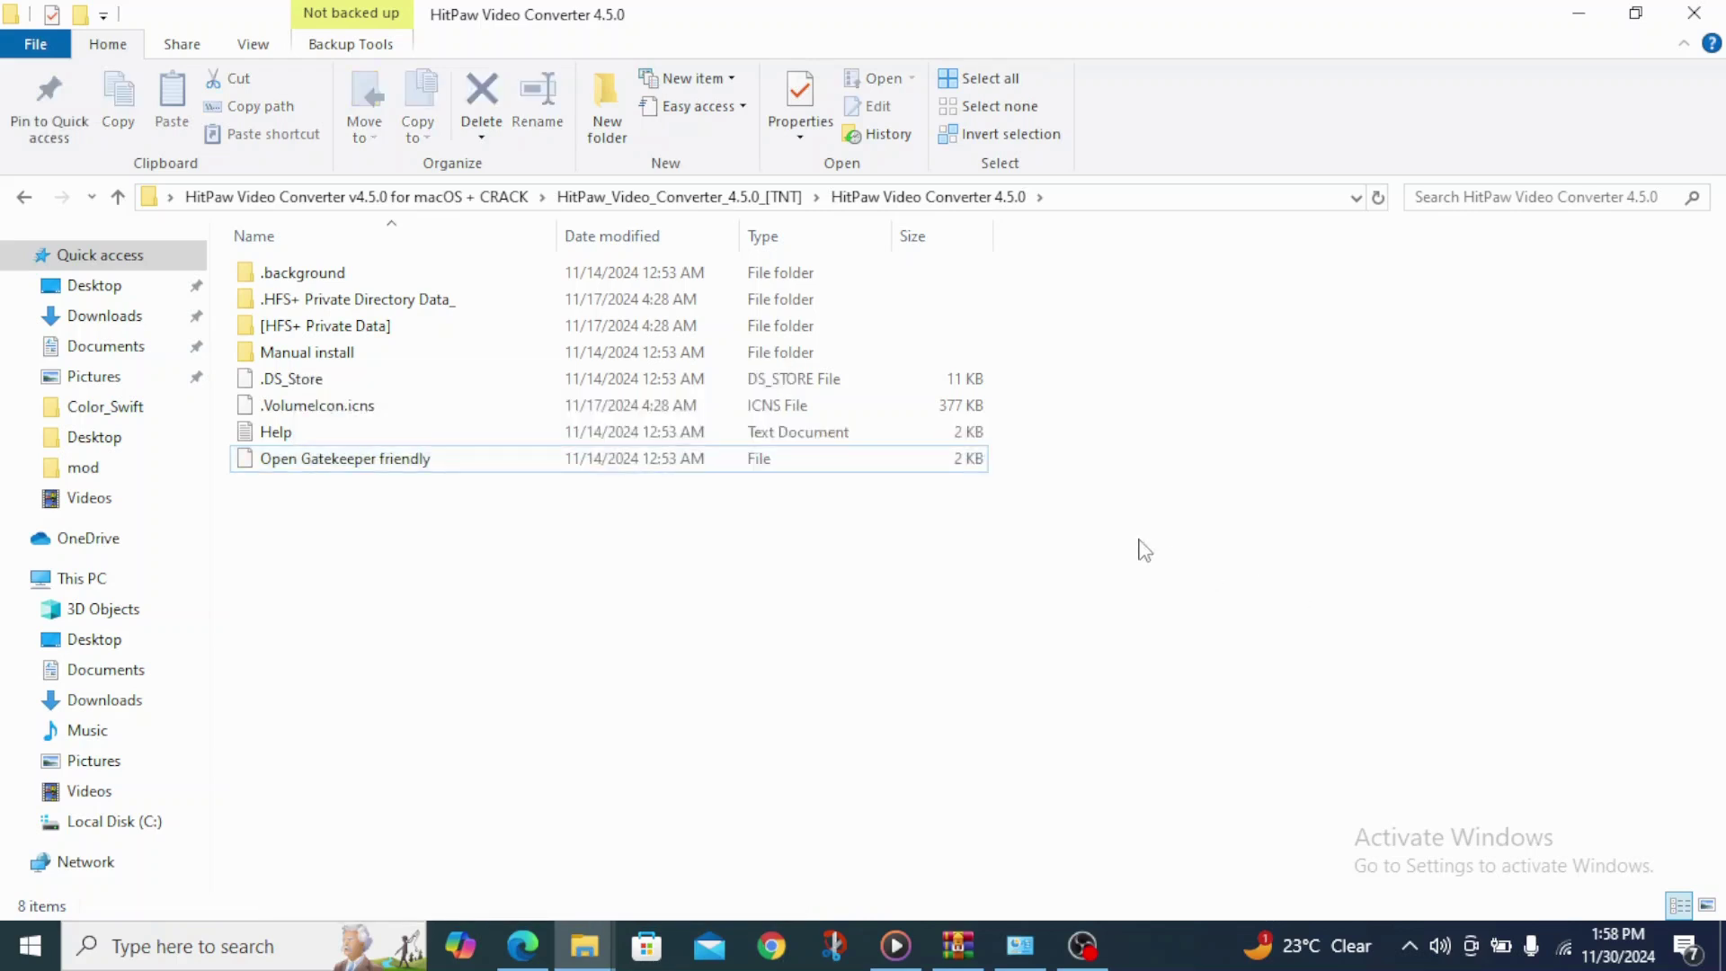